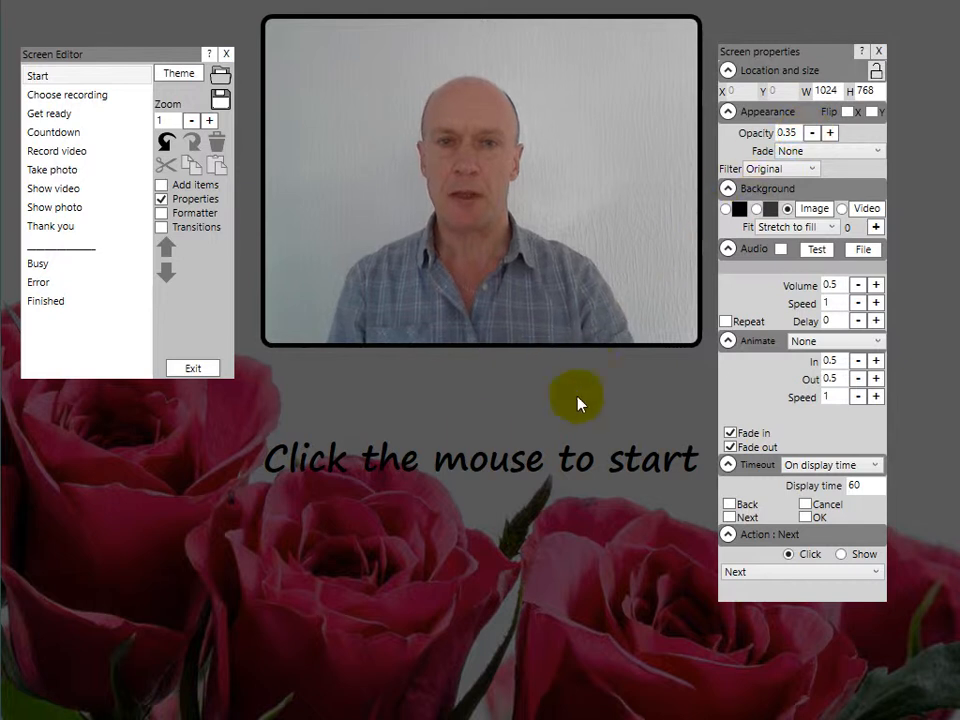
Set the Start screen's background colour to white and reduce the opacity to 0.22.
left_click(739, 210)
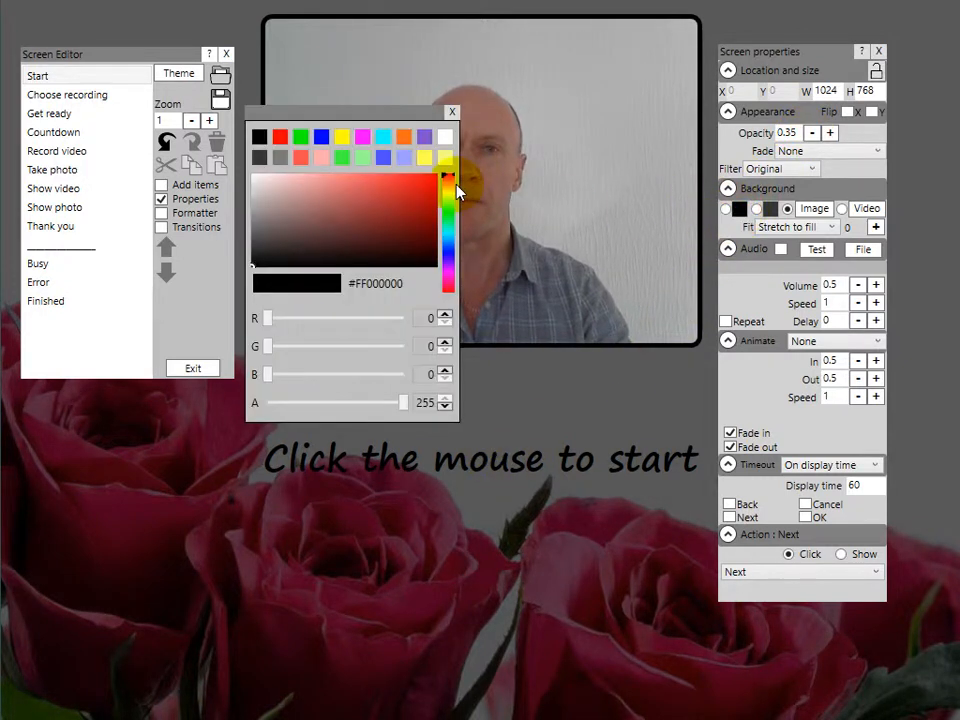
left_click(444, 141)
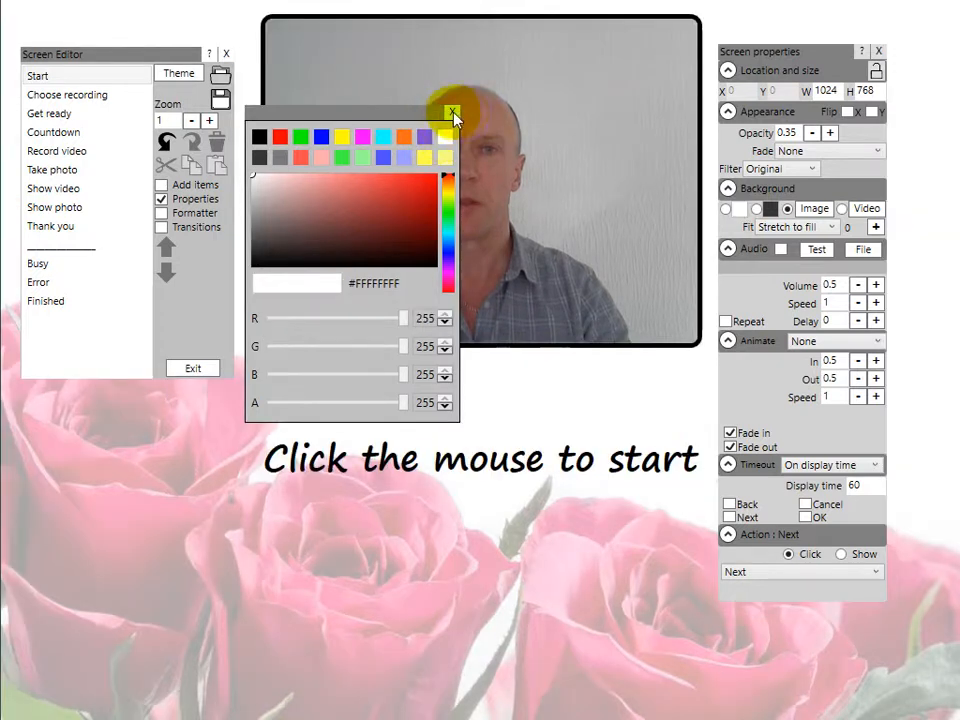
left_click(453, 112)
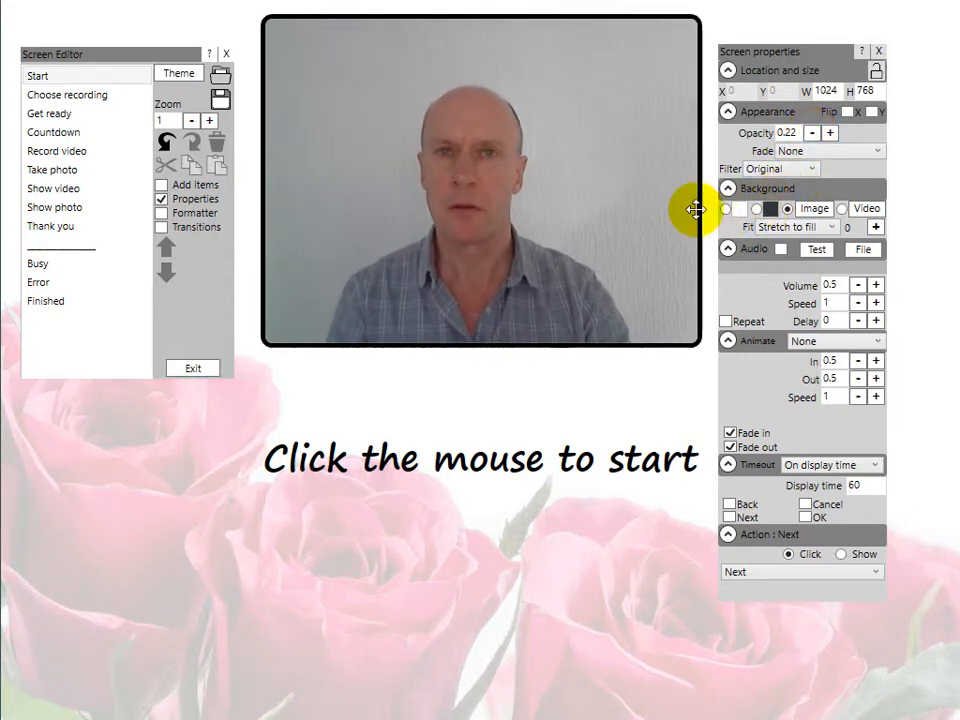
Apply the Grayscale filter to the Start screen's background and flip it along X, then close the screen properties.
left_click(812, 172)
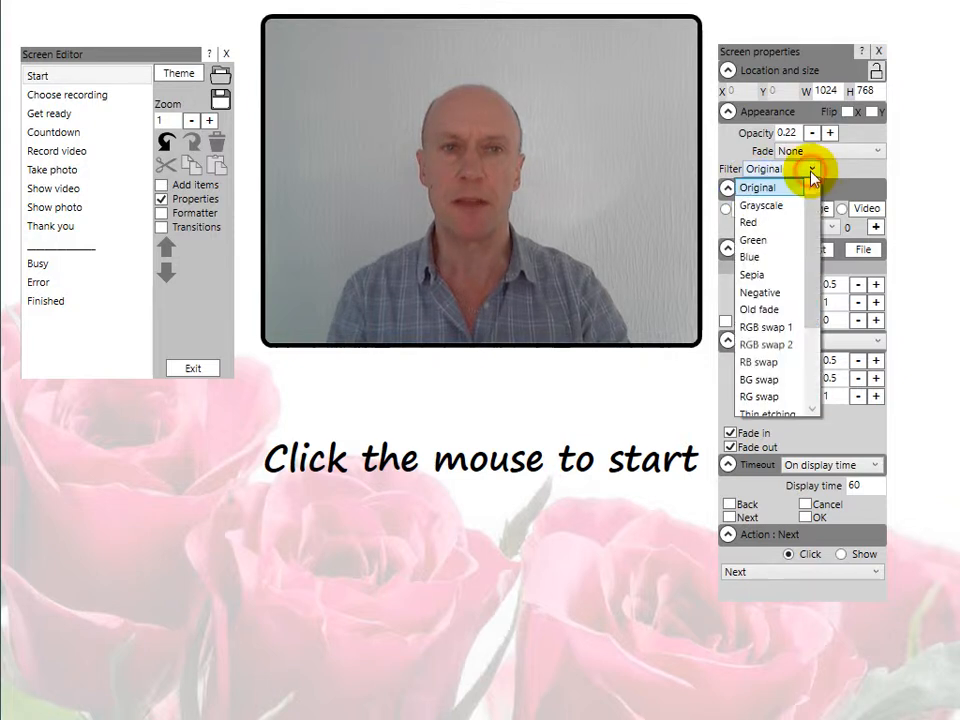
left_click(763, 206)
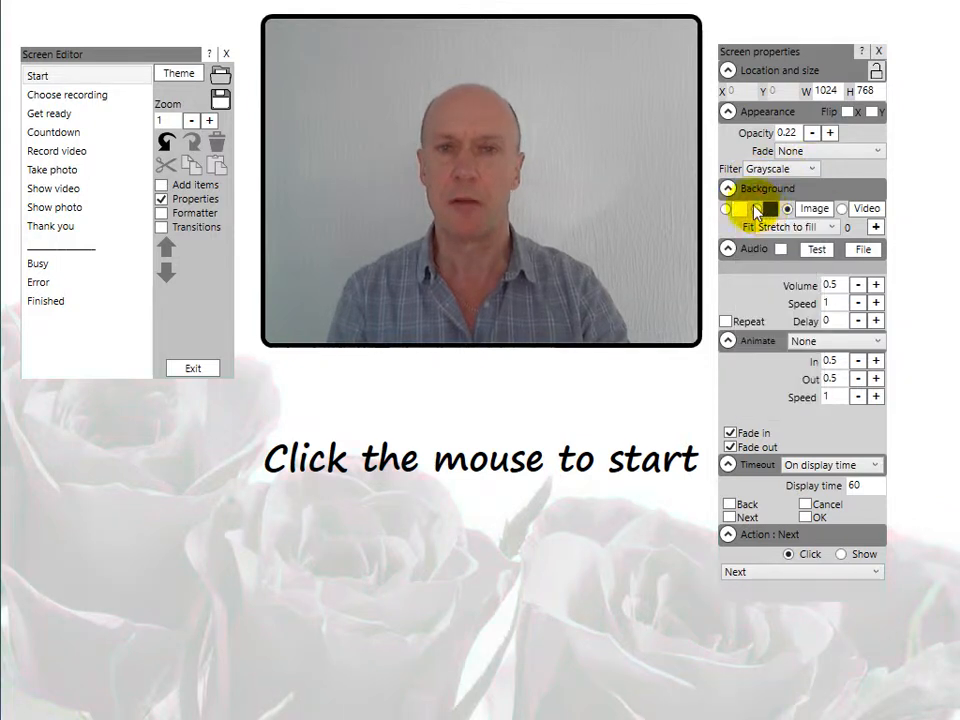
left_click(848, 113)
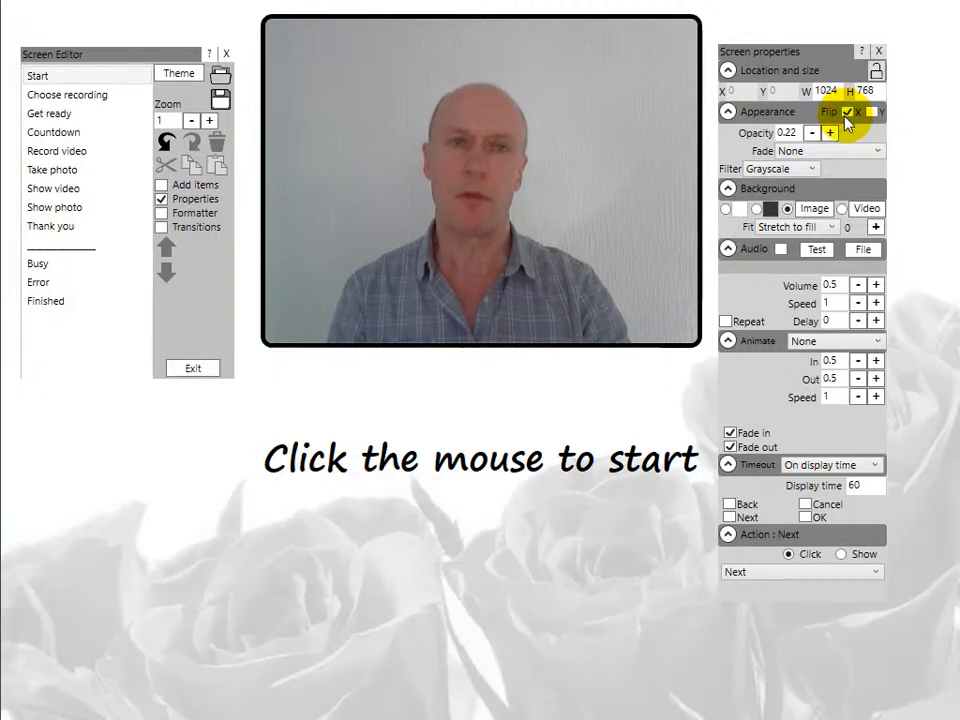
left_click(878, 51)
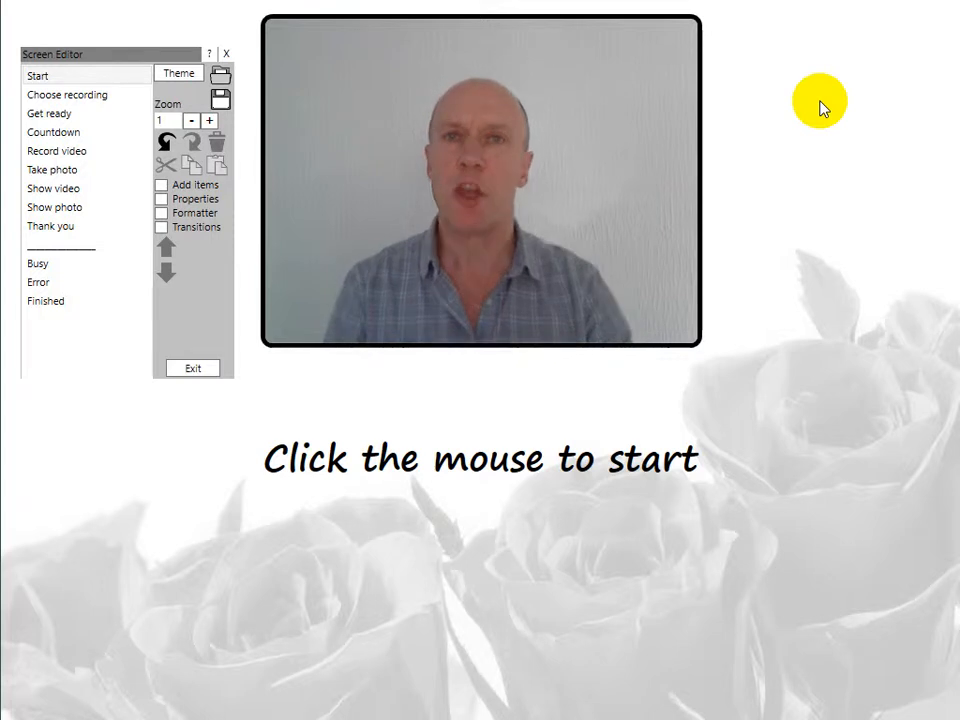
Add the Start screen's background to all screens with the Formatter and check the other screens.
left_click(108, 97)
left_click(96, 116)
left_click(96, 133)
left_click(82, 76)
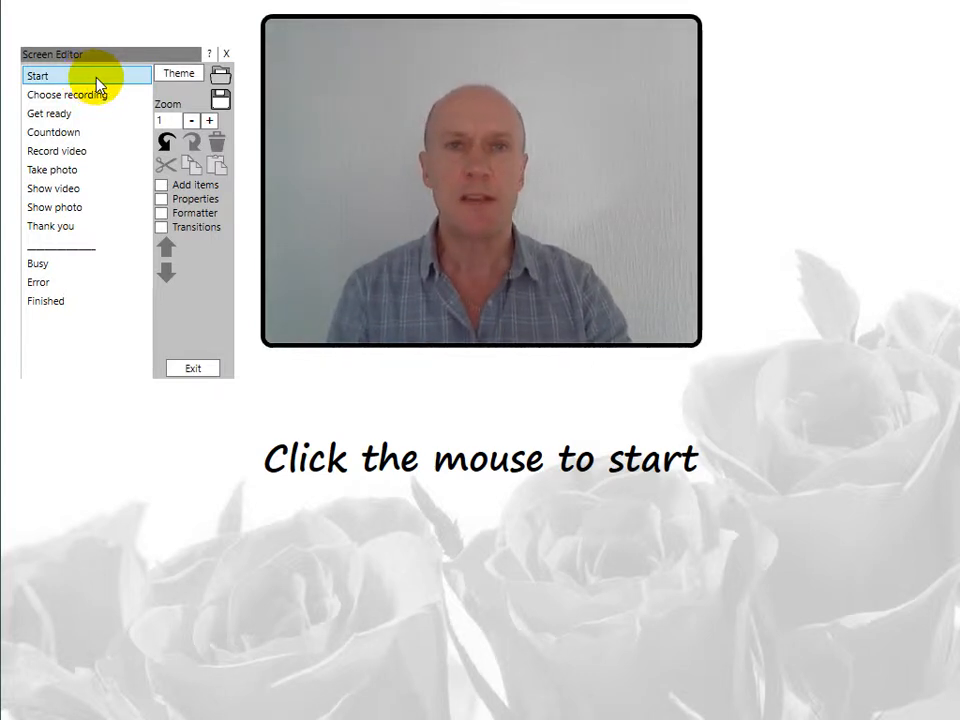
left_click(186, 218)
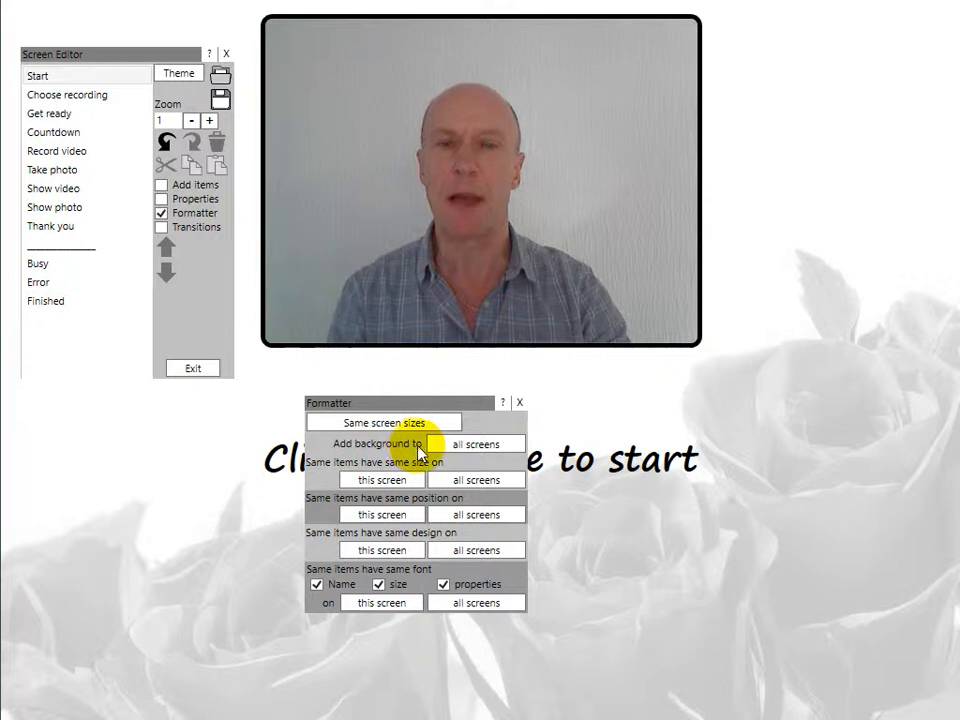
left_click(475, 446)
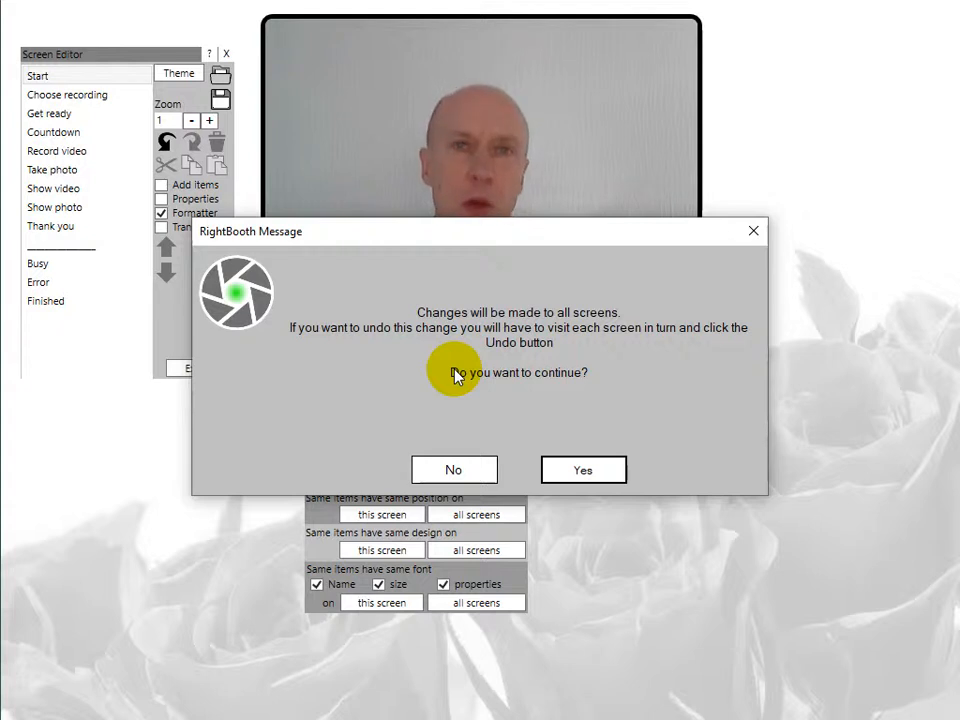
left_click(598, 475)
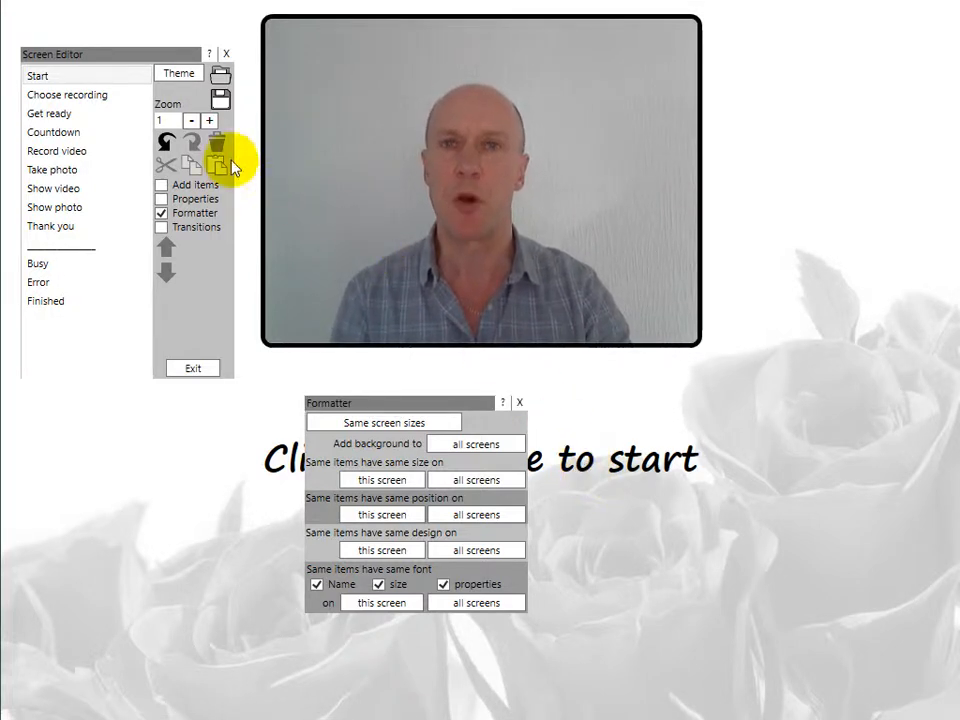
left_click(75, 94)
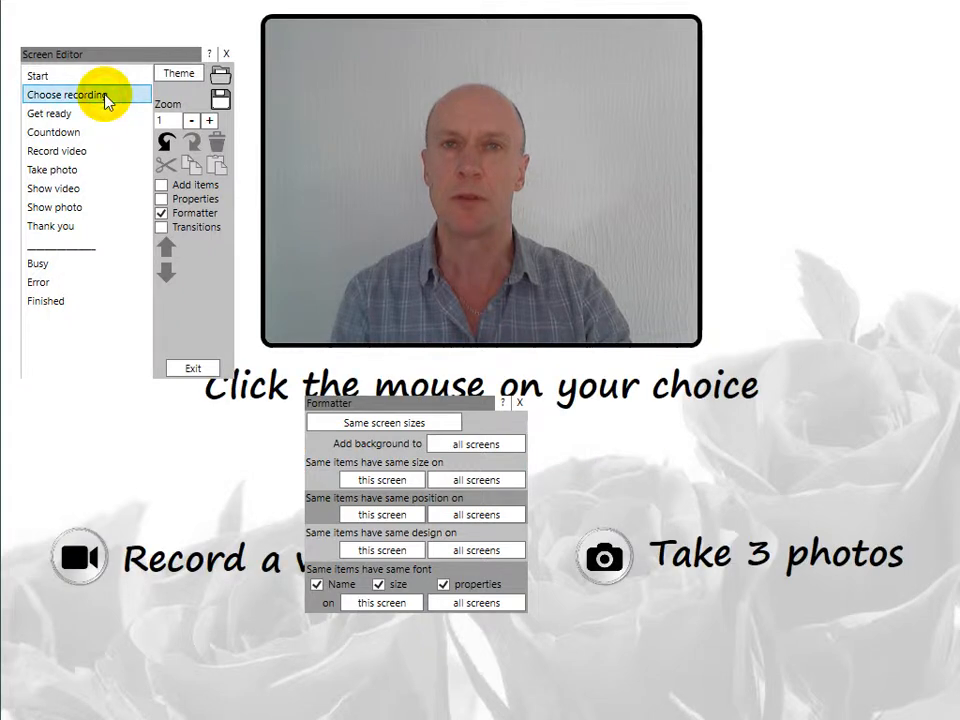
left_click(82, 112)
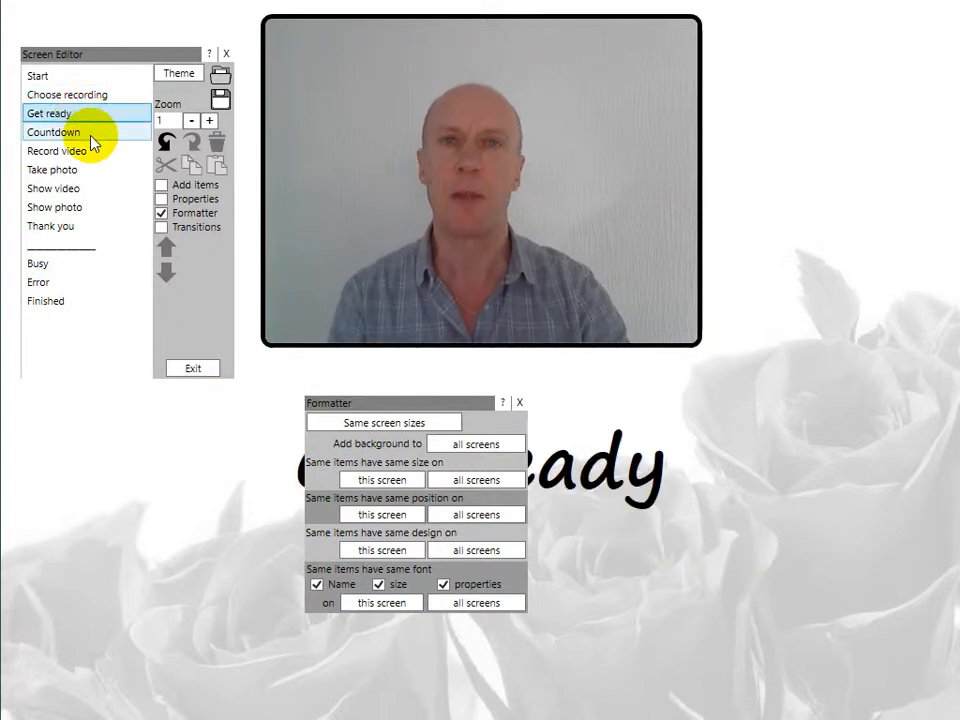
Move the camera view to the upper-right corner of the Start screen and compare its position with the other screens.
left_click(58, 76)
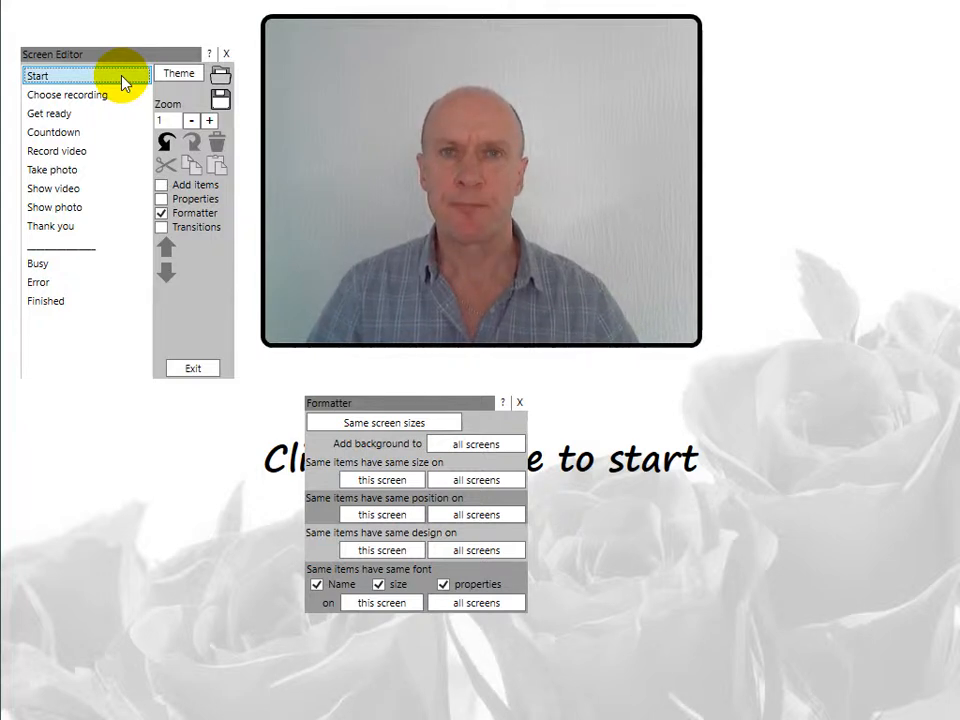
left_click_drag(348, 87, 586, 82)
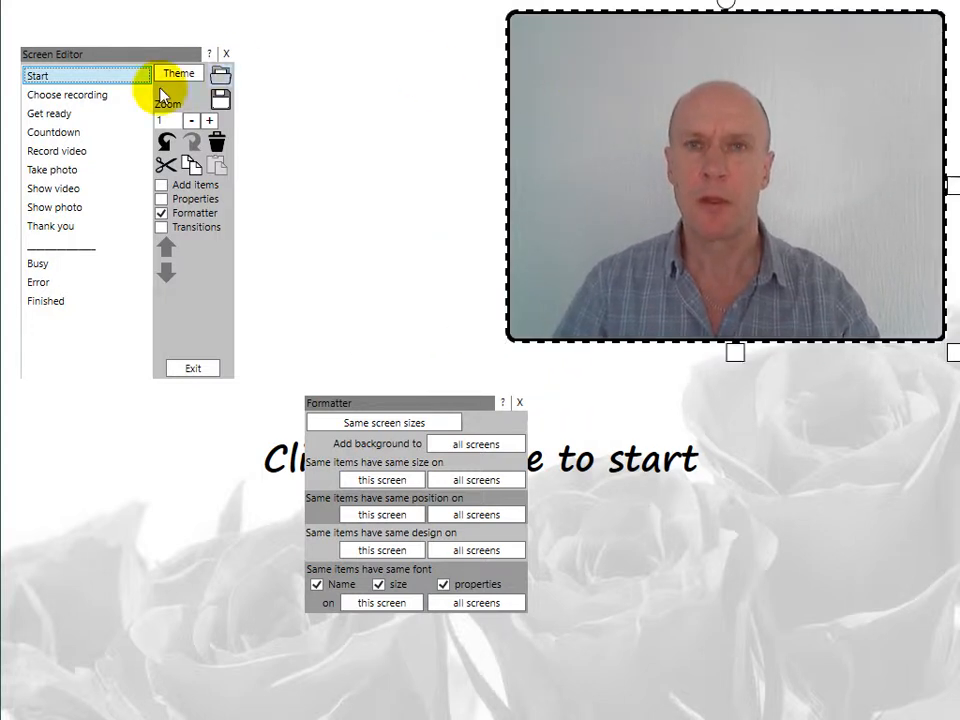
left_click(124, 97)
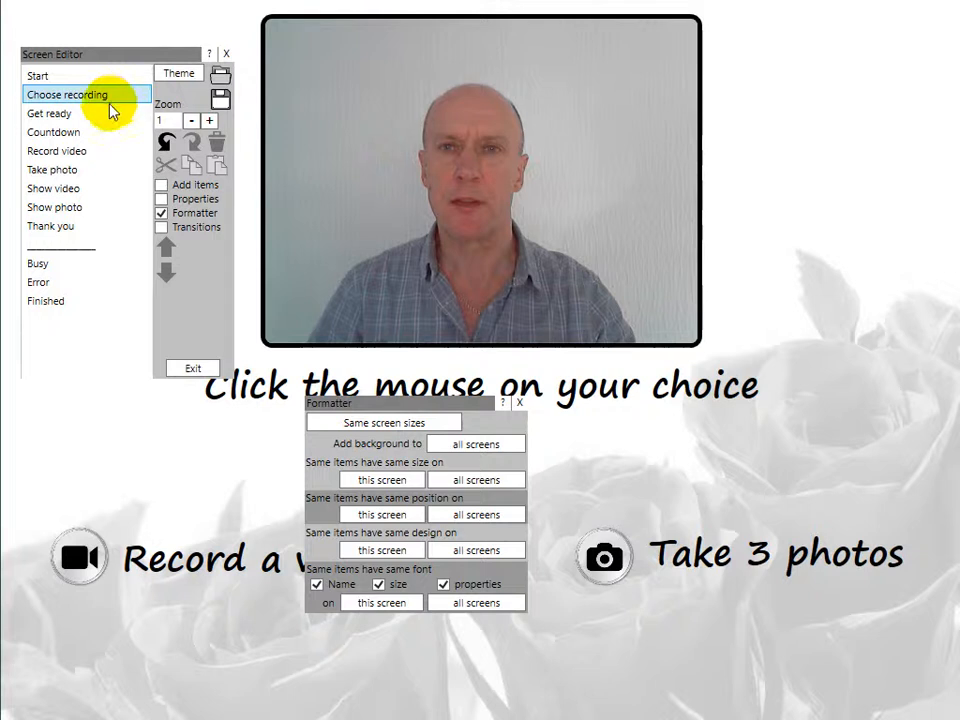
left_click(100, 115)
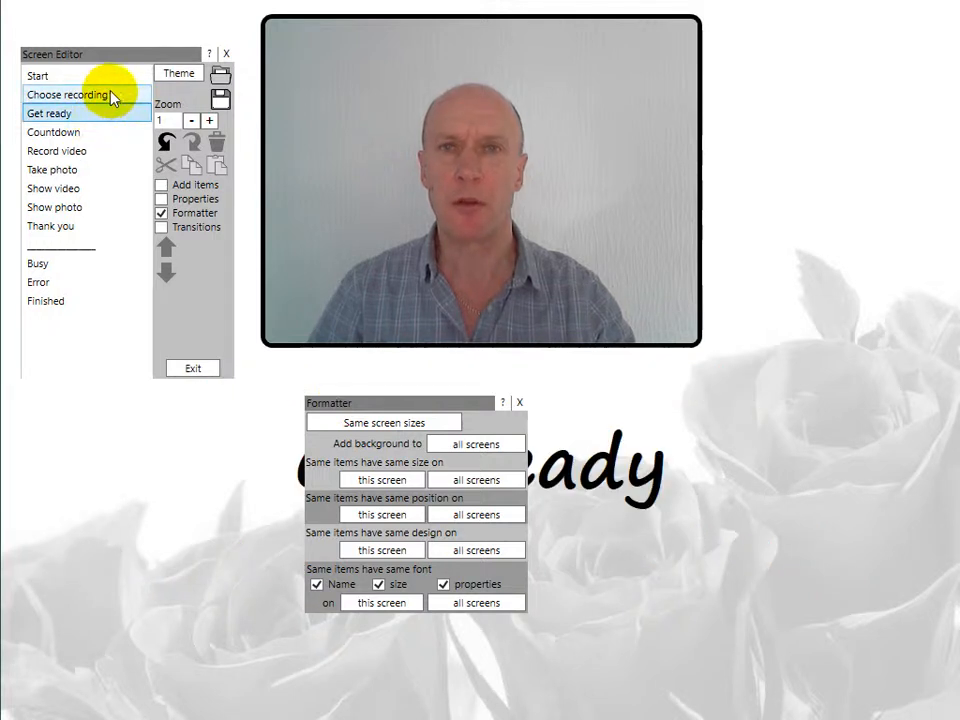
left_click(111, 92)
left_click(108, 79)
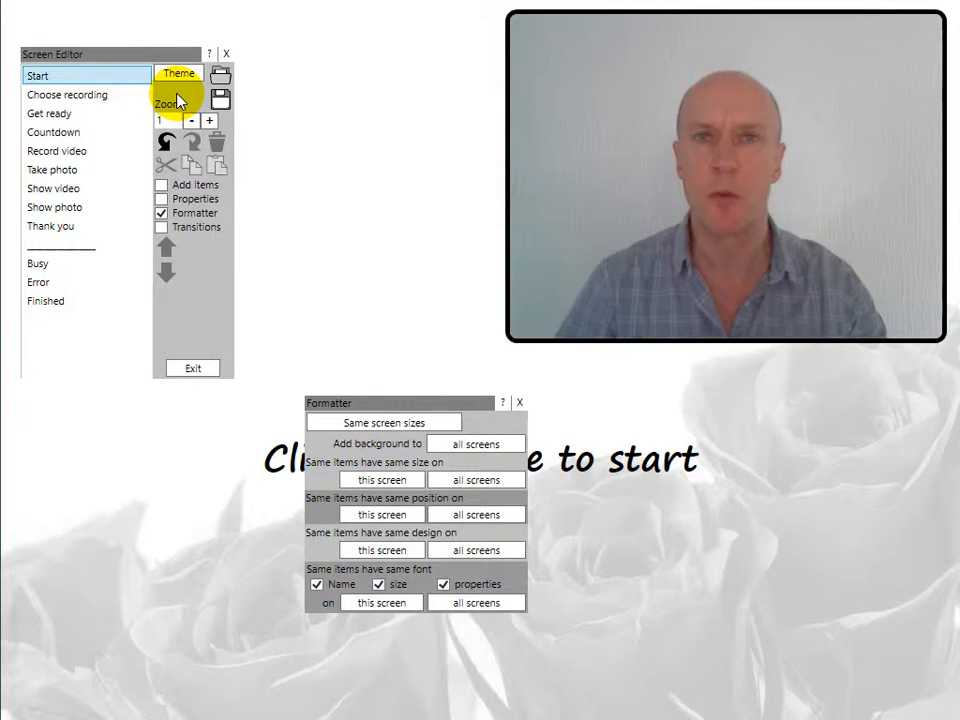
Give the camera view the same upper-right position on all screens and check the Choose recording and Get ready screens.
left_click(584, 106)
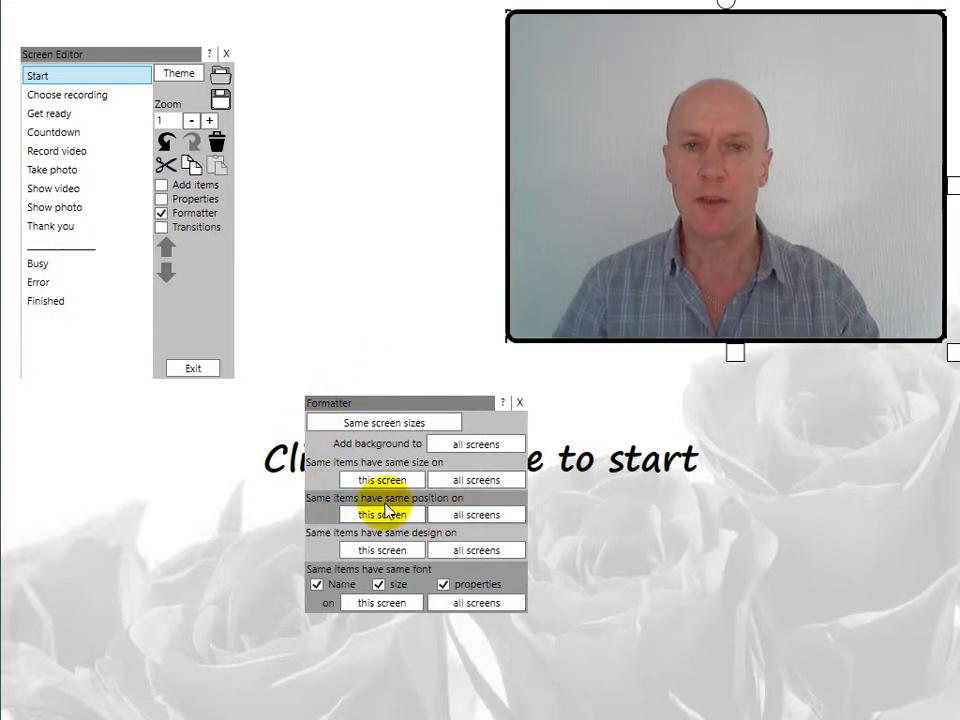
left_click(476, 517)
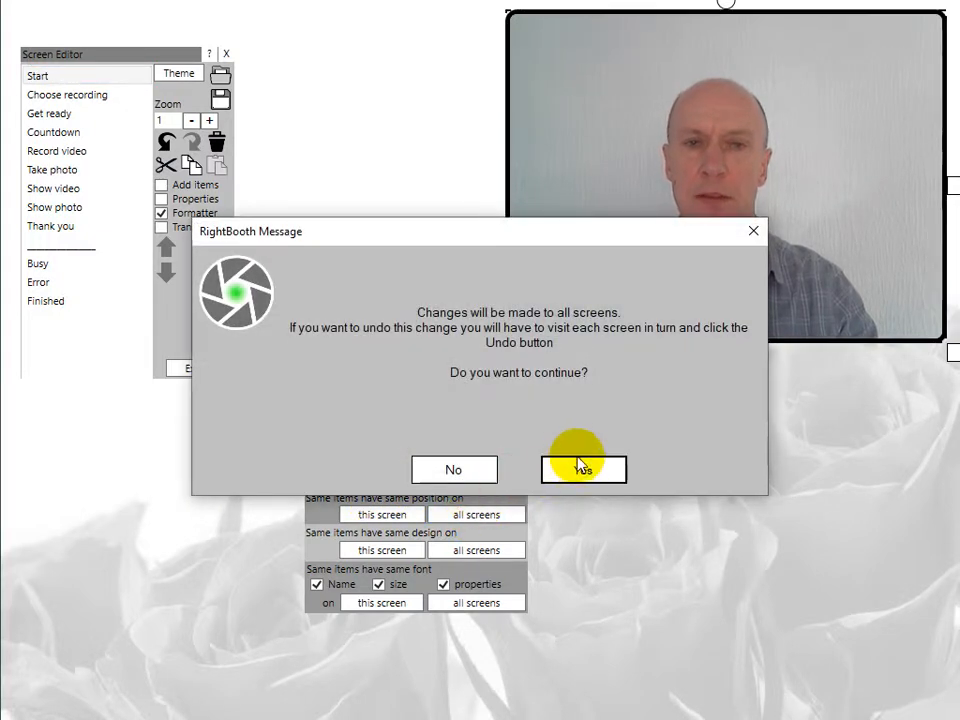
left_click(578, 465)
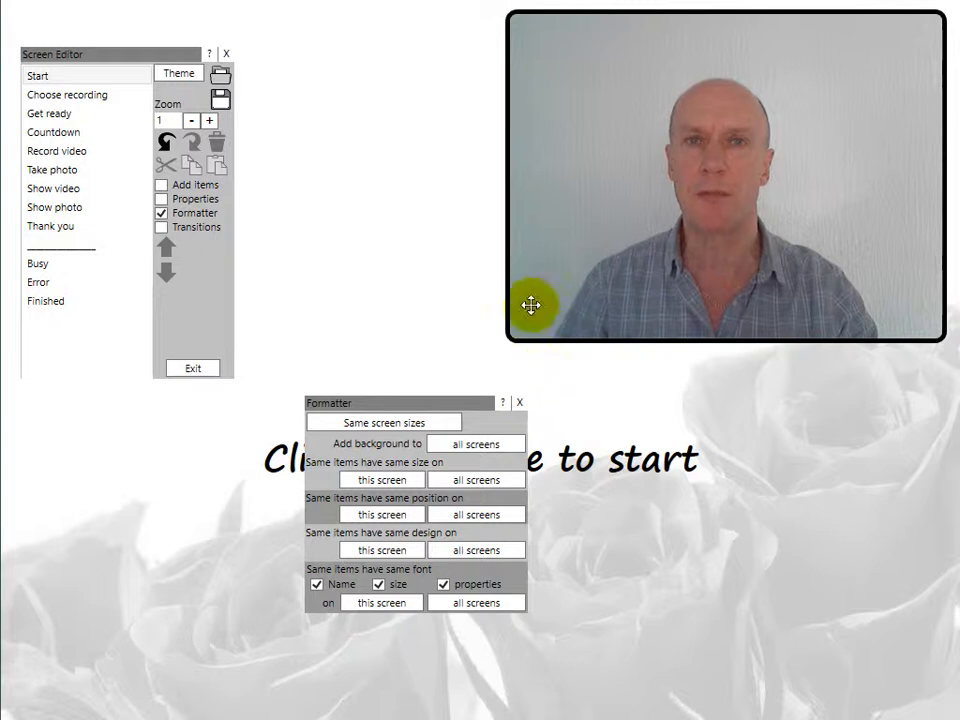
left_click(104, 100)
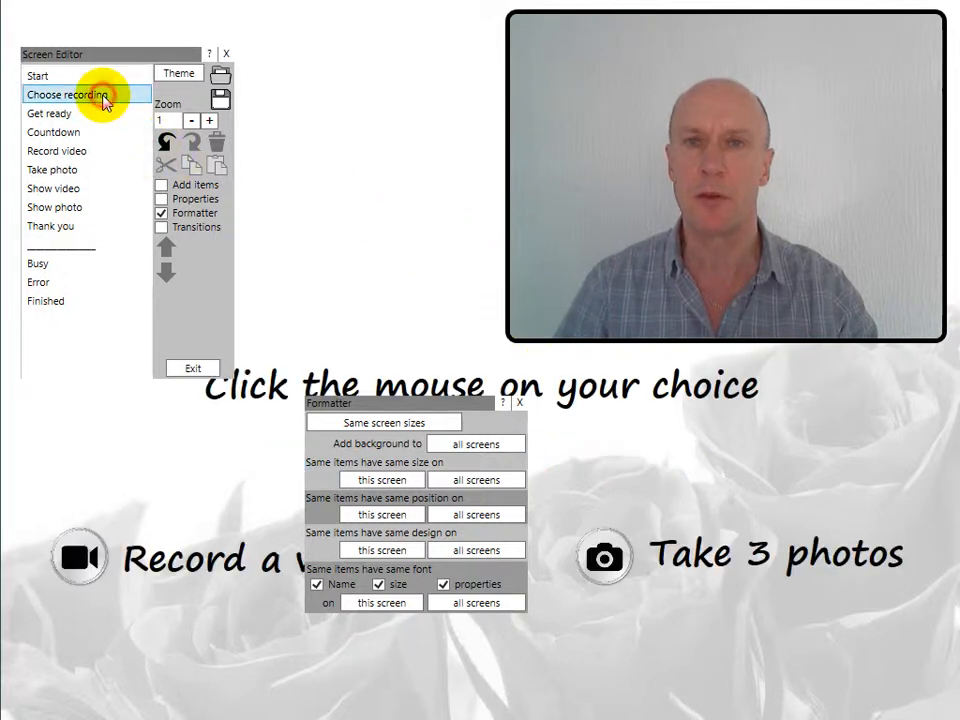
left_click(96, 117)
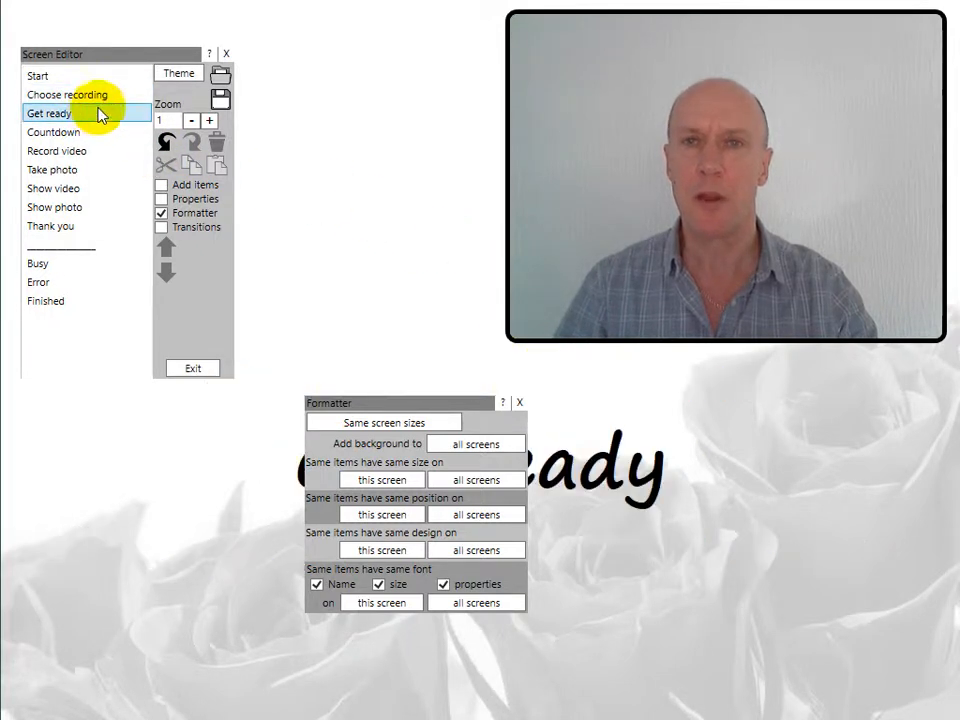
left_click(101, 96)
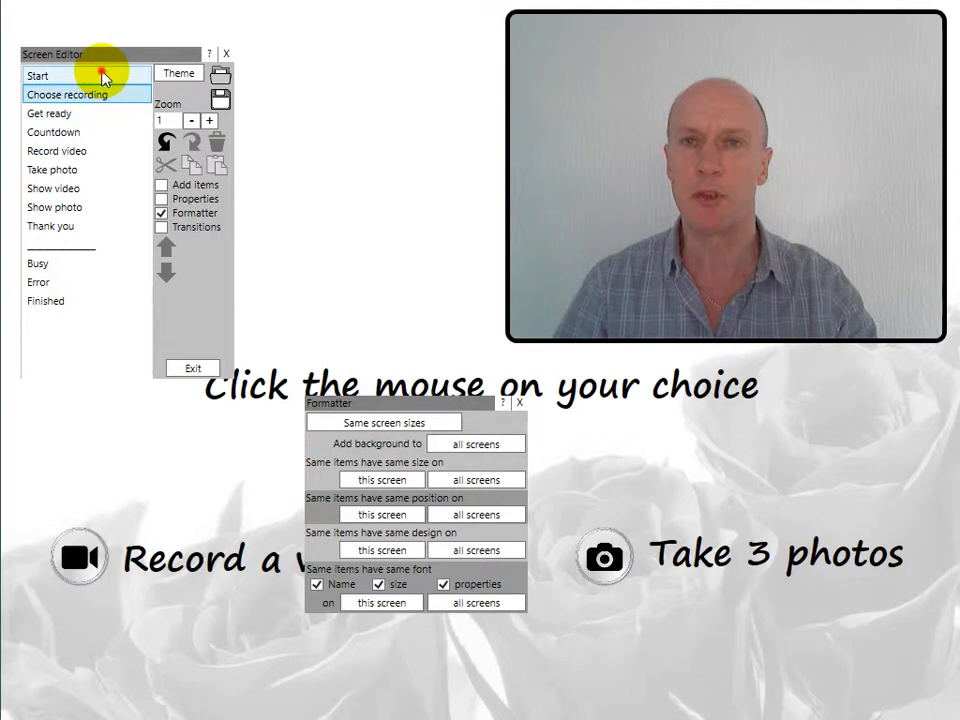
Enlarge the camera view on the Start screen and centre it horizontally near the screen's upper edge.
left_click(105, 77)
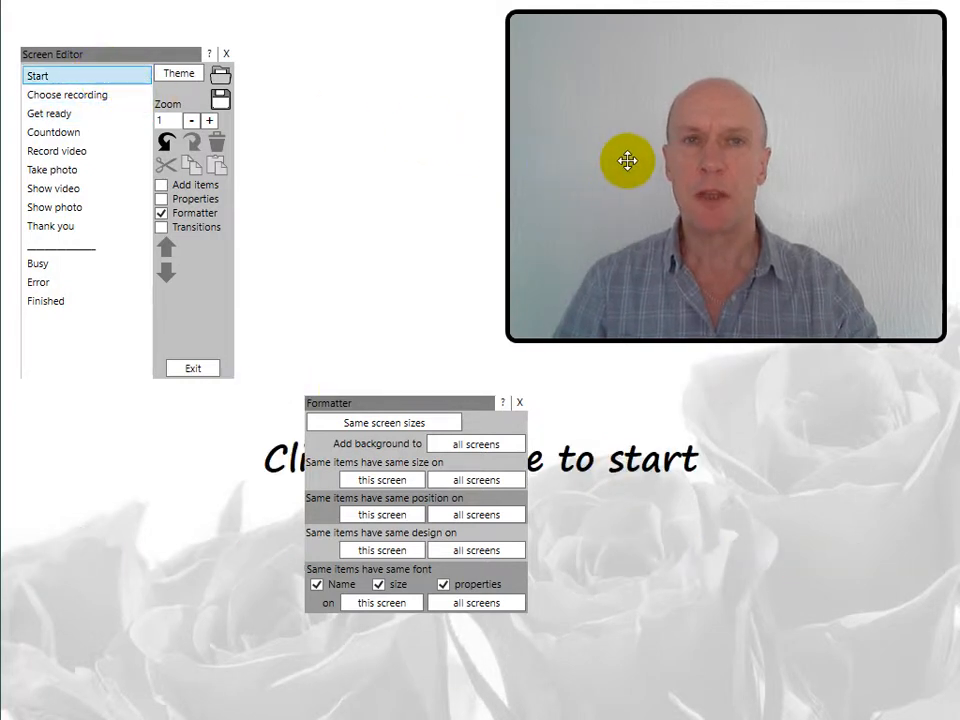
left_click_drag(637, 160, 534, 189)
left_click_drag(831, 377, 878, 416)
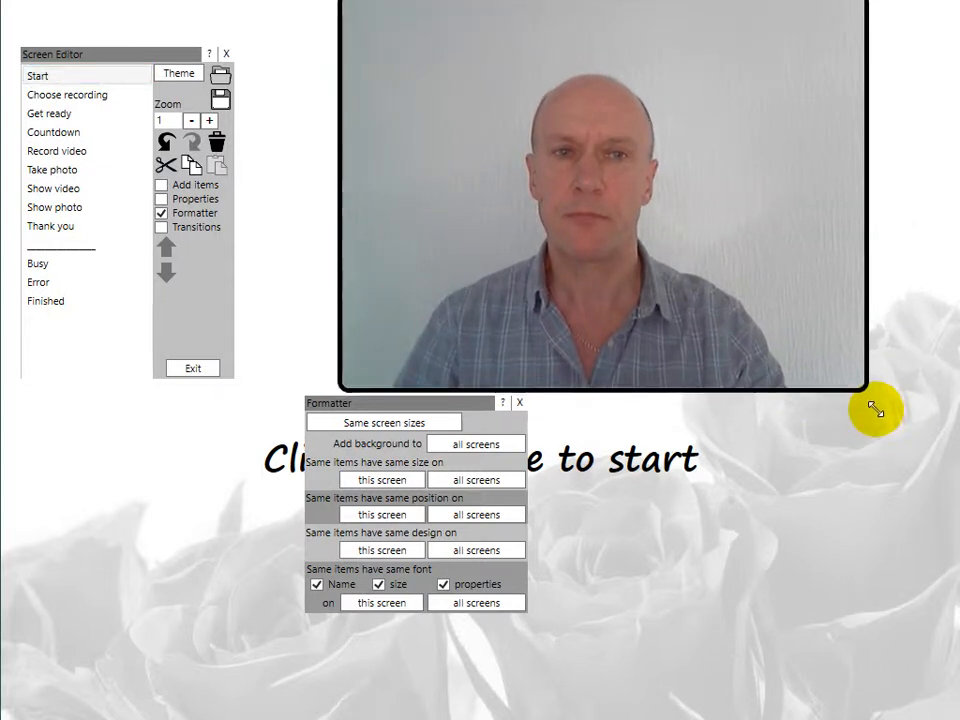
left_click_drag(737, 233, 615, 256)
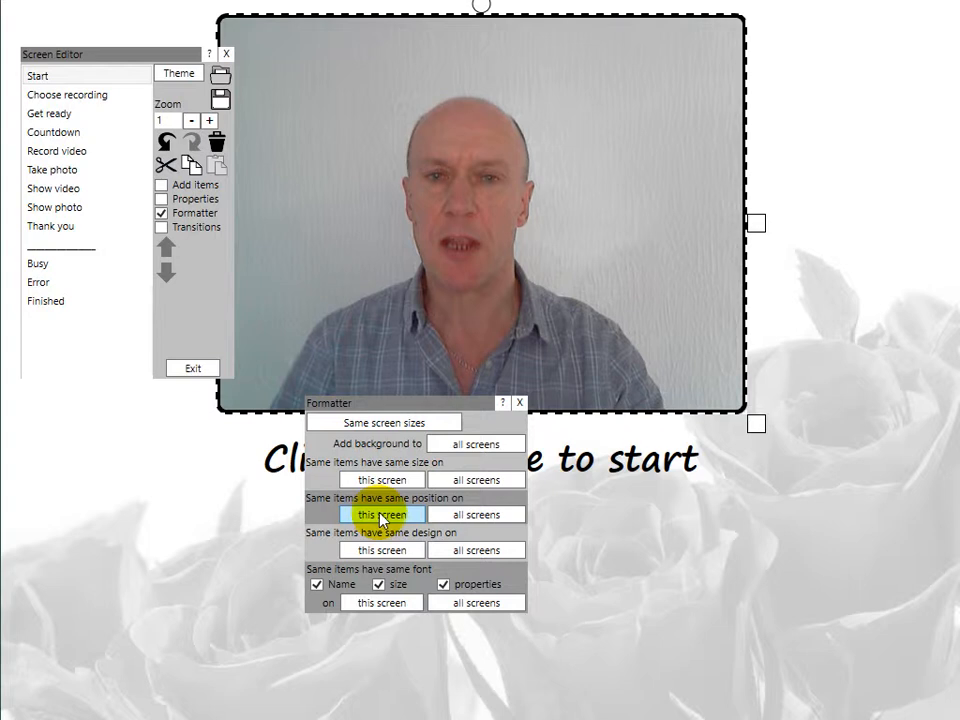
Apply the enlarged camera view's position and size to all screens and check the Choose recording, Get ready and Countdown screens.
left_click(448, 512)
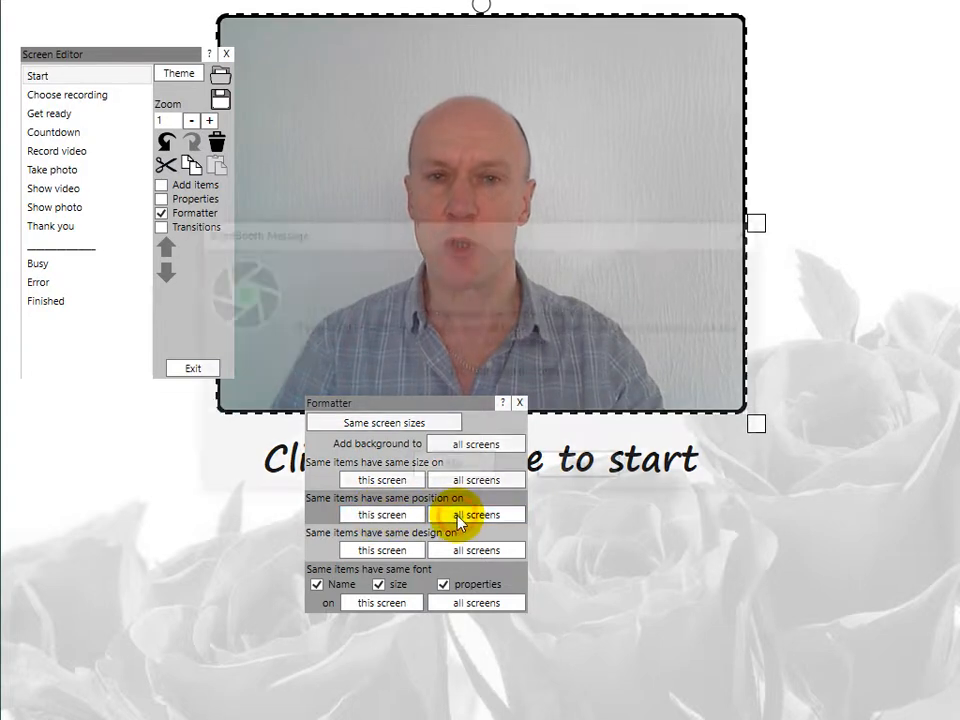
left_click(576, 476)
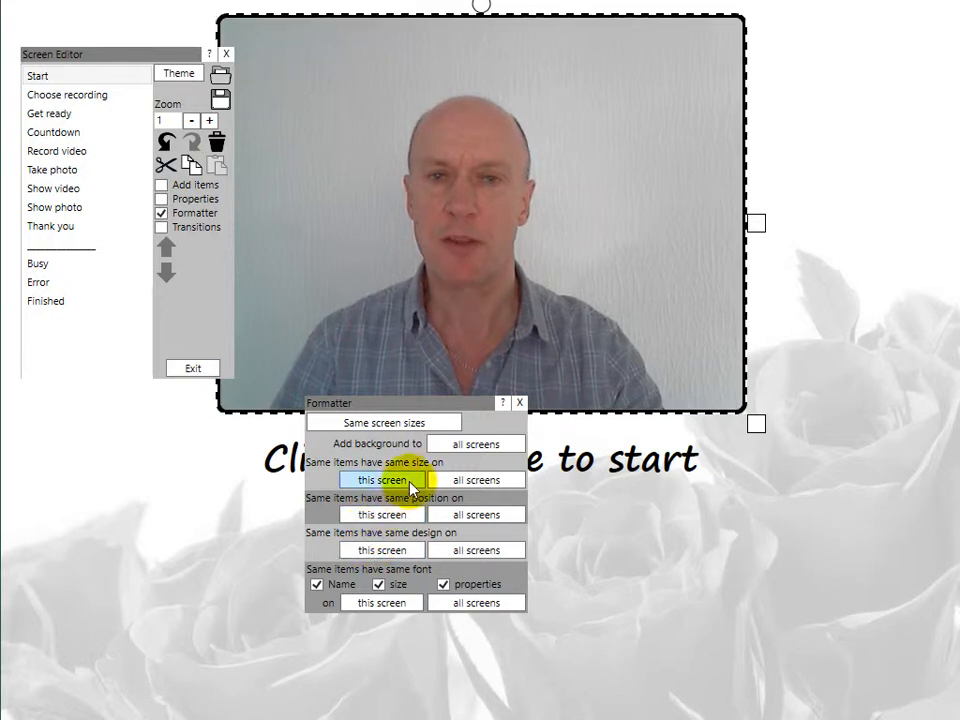
left_click(484, 481)
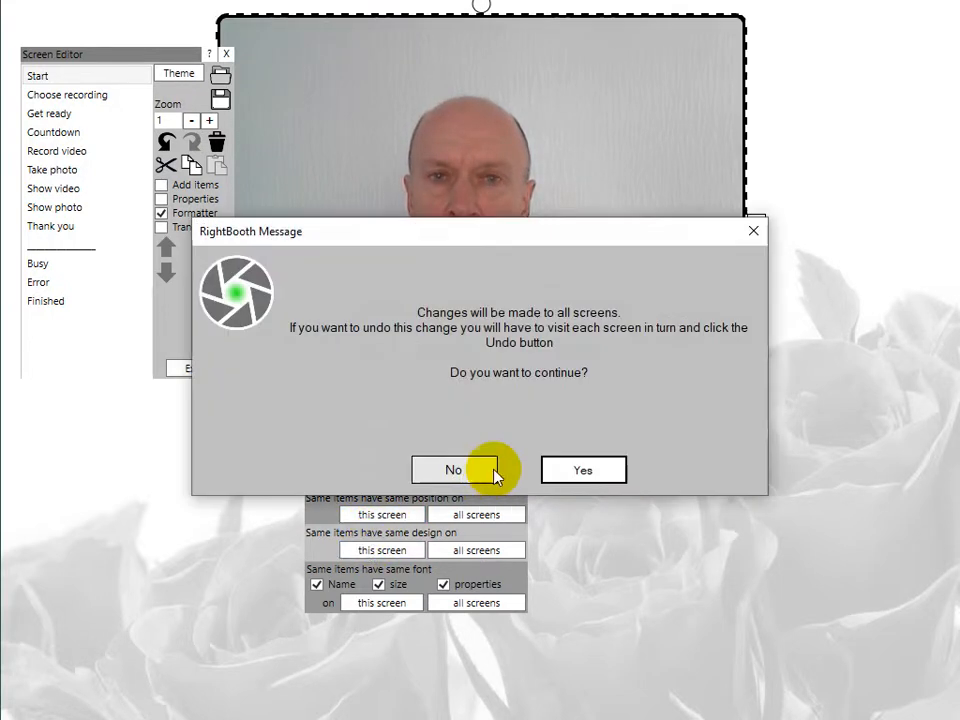
left_click(581, 472)
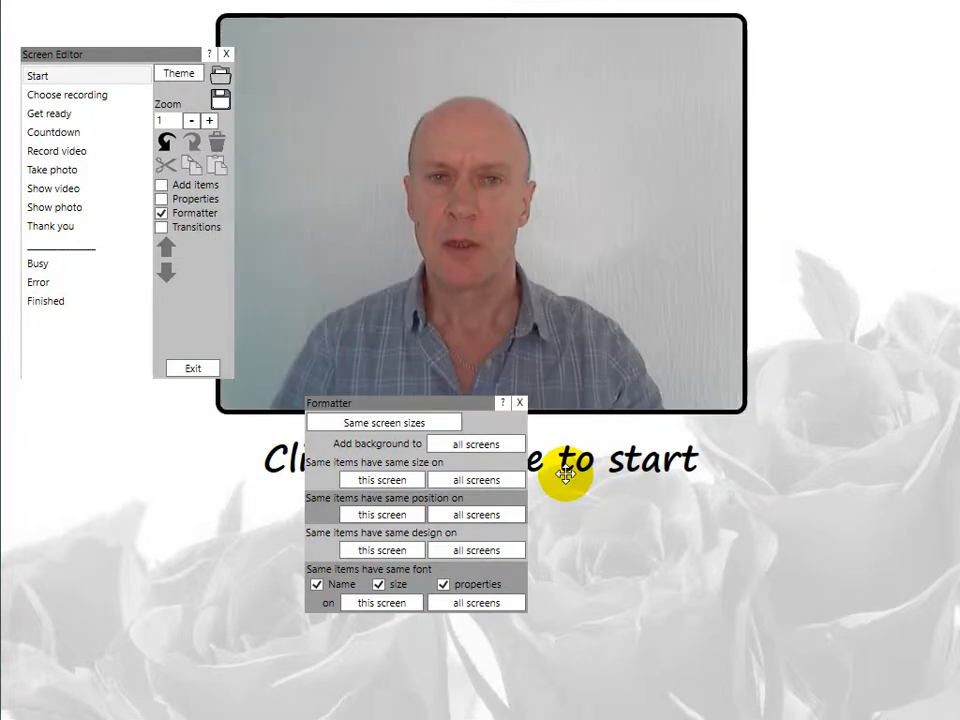
left_click(99, 97)
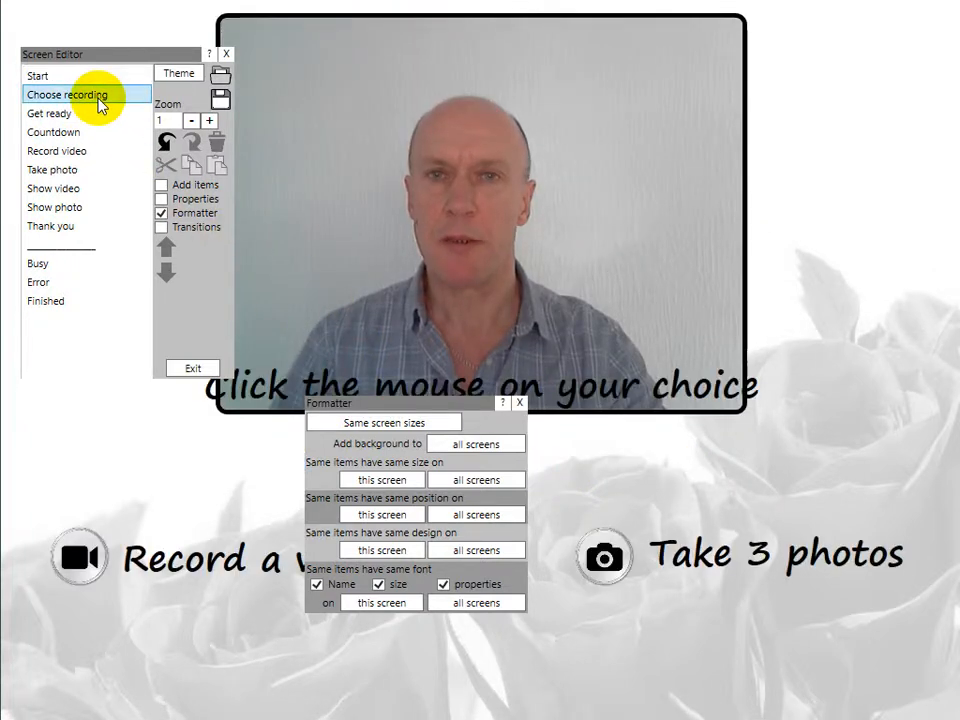
left_click(90, 116)
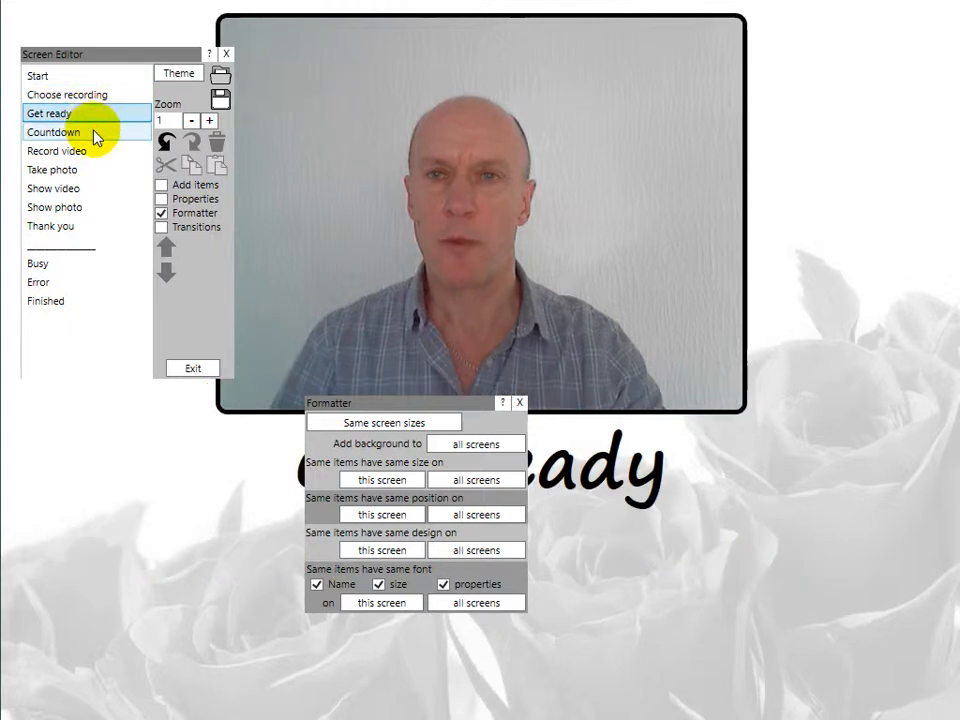
left_click(97, 135)
left_click(103, 120)
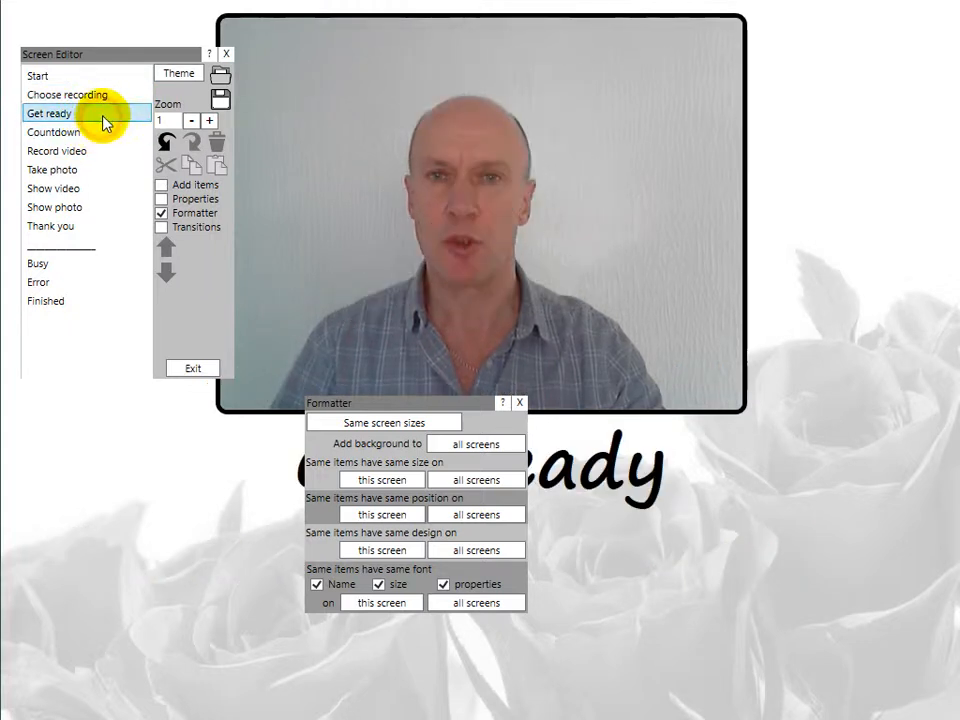
left_click(116, 95)
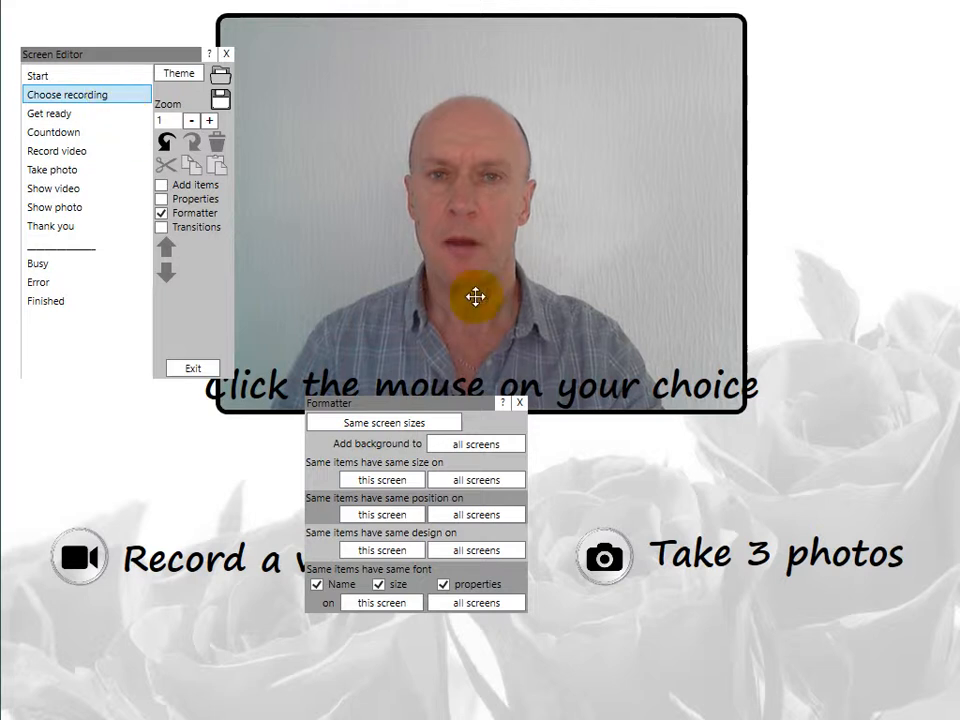
Move the "Click the mouse on your choice" text on the Choose recording screen down to just below the camera view.
left_click_drag(469, 406, 381, 476)
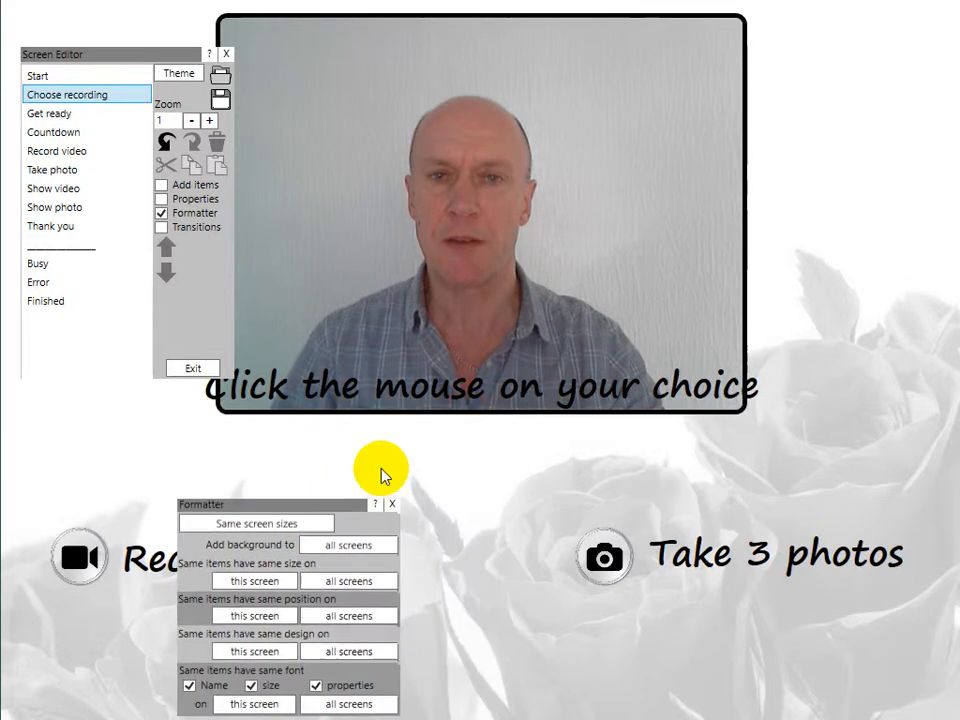
left_click_drag(444, 392, 452, 463)
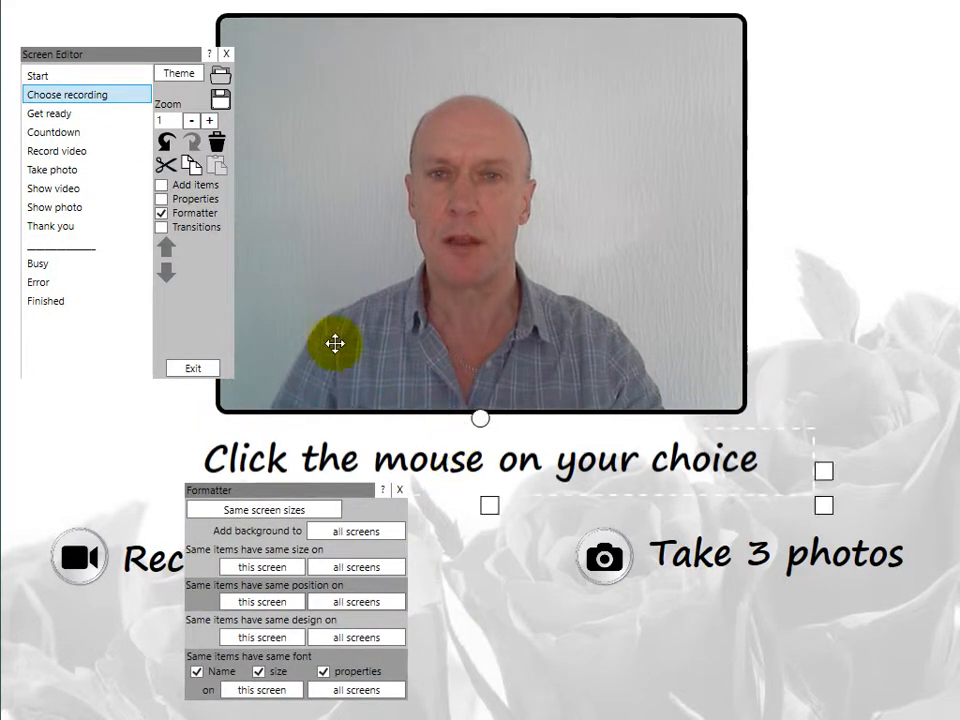
Set the border width of the Start screen's camera view to 23.
left_click(78, 77)
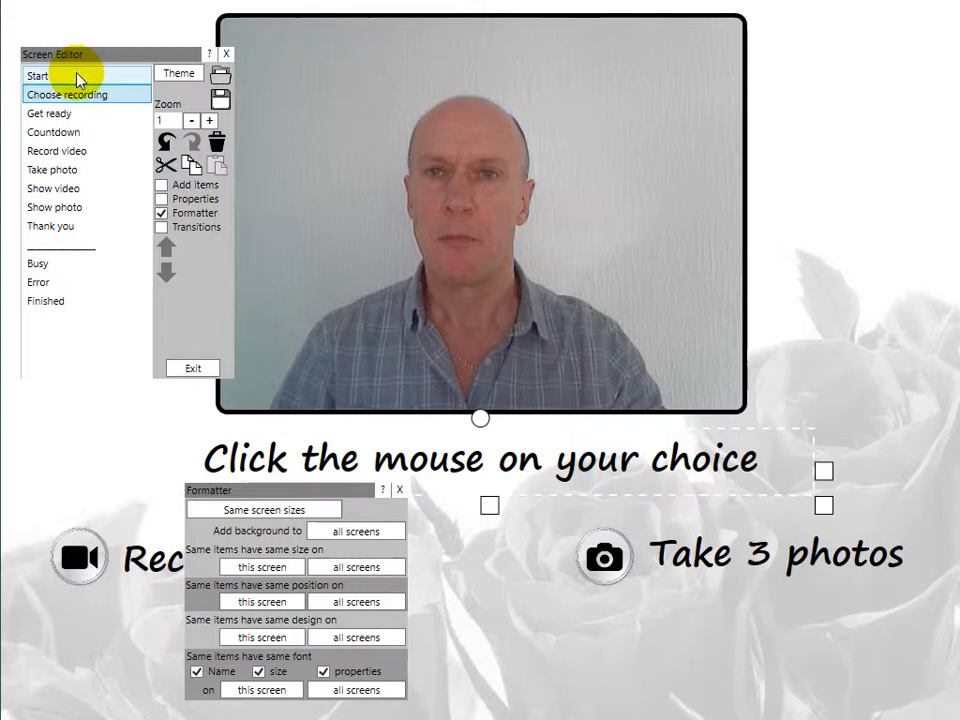
left_click(399, 159)
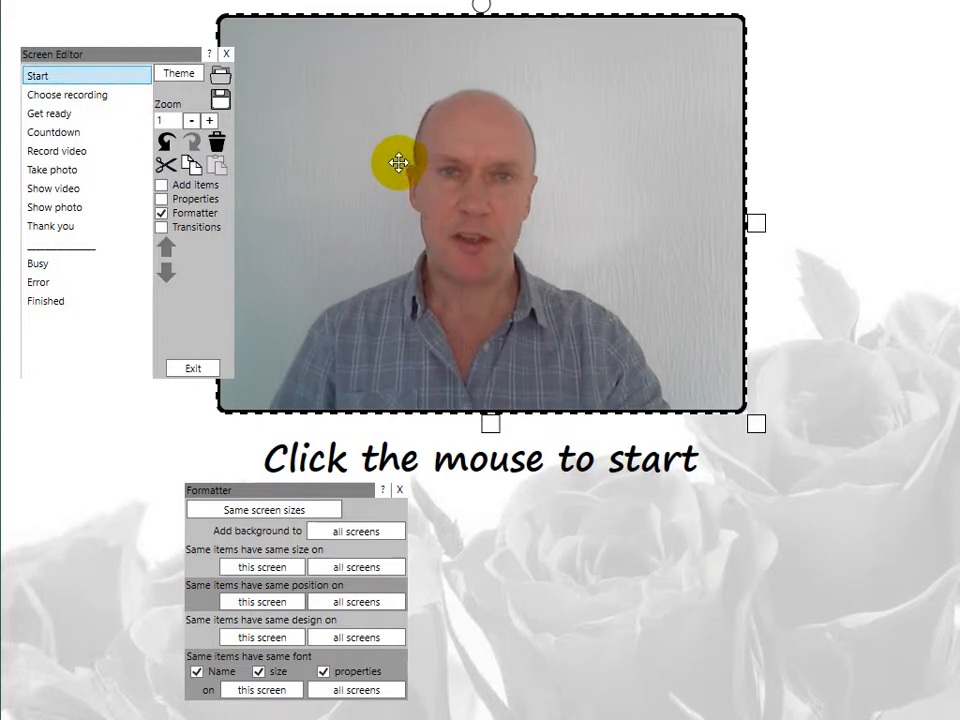
left_click(185, 200)
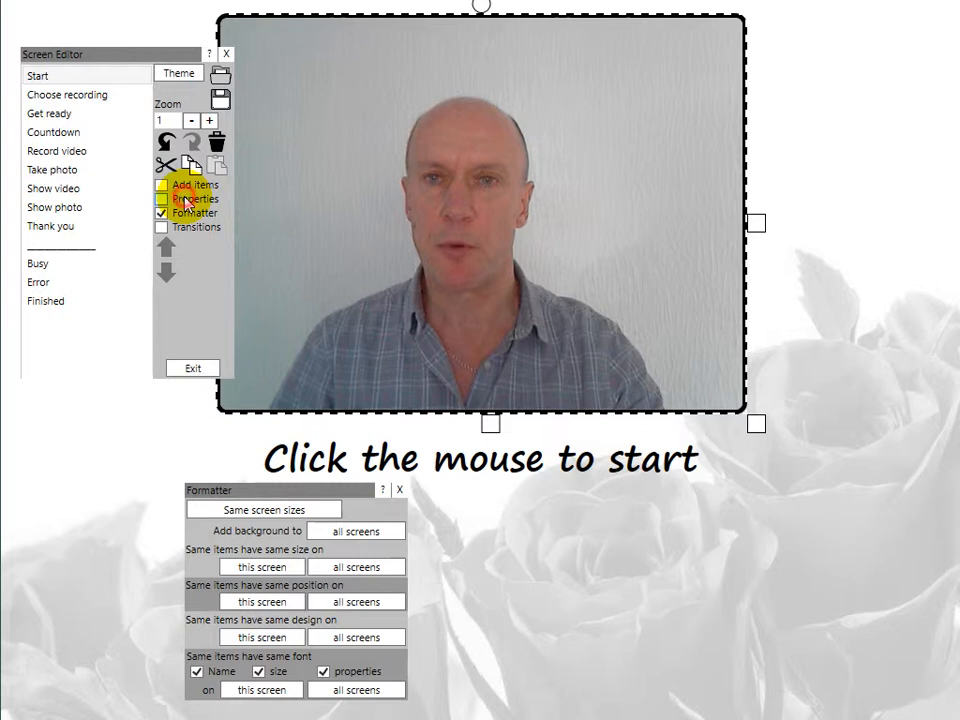
left_click_drag(877, 384, 877, 385)
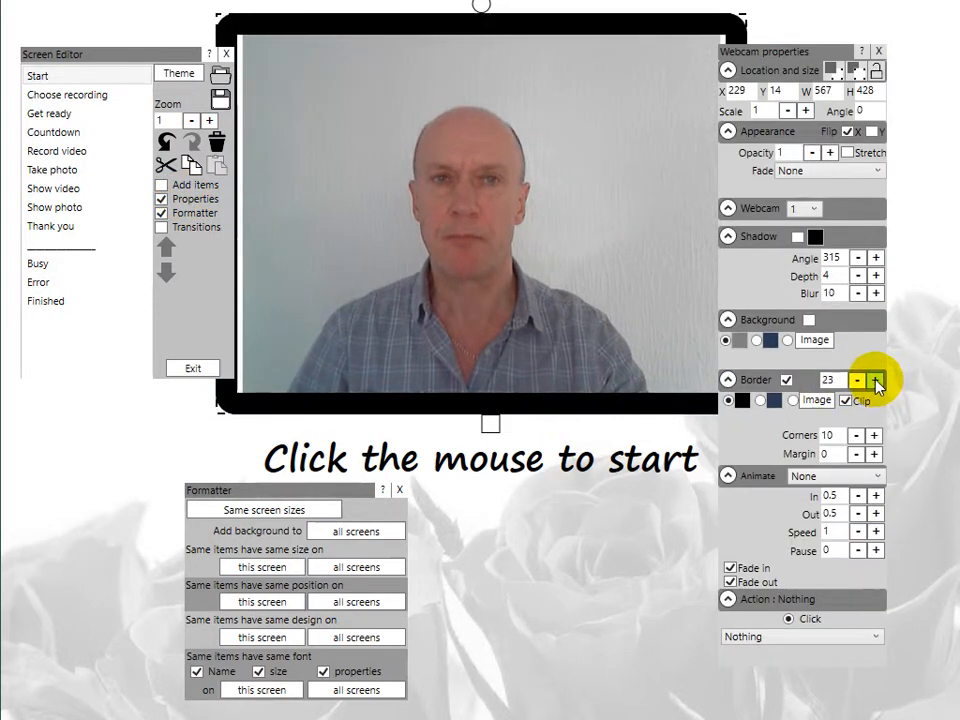
Give the camera view's border a vertical gradient from black to yellow (#FFFFFF00) and close its properties.
left_click(760, 400)
left_click(774, 400)
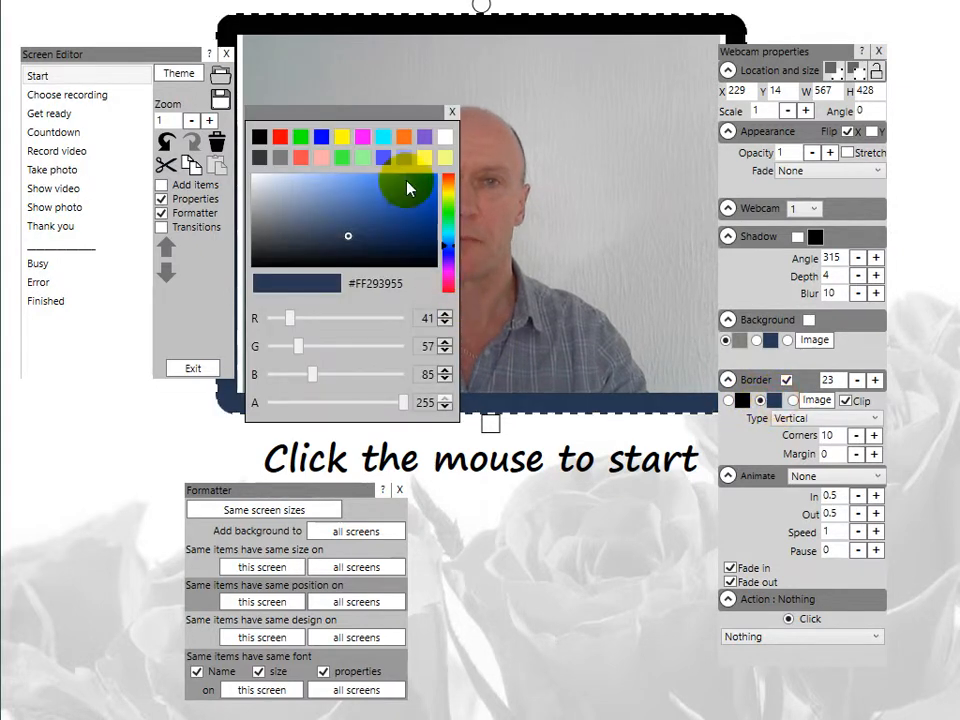
left_click(343, 137)
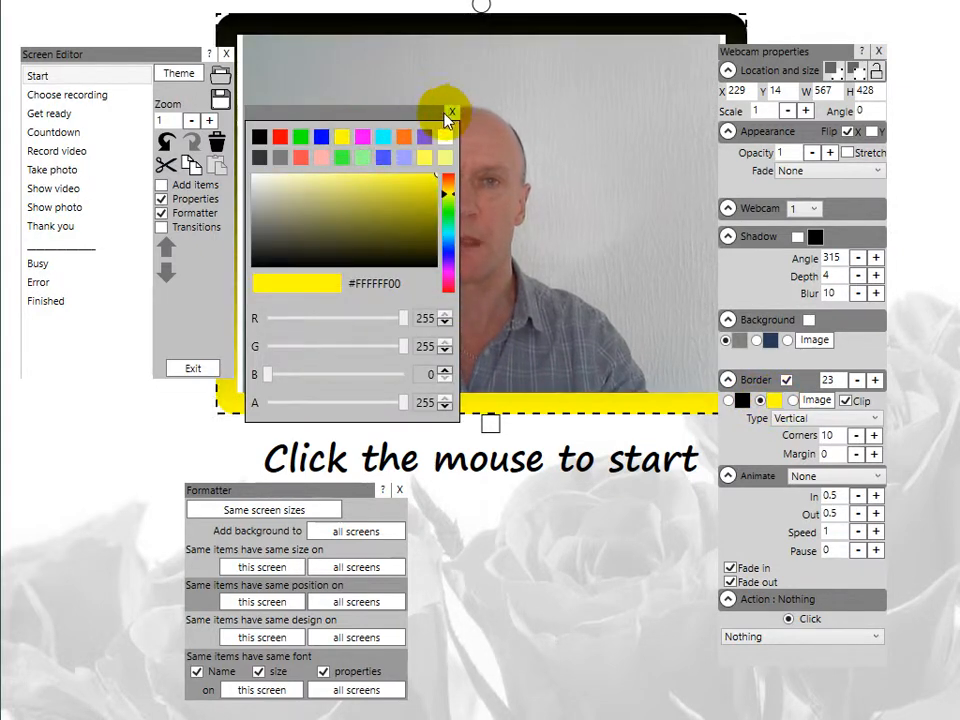
left_click(450, 113)
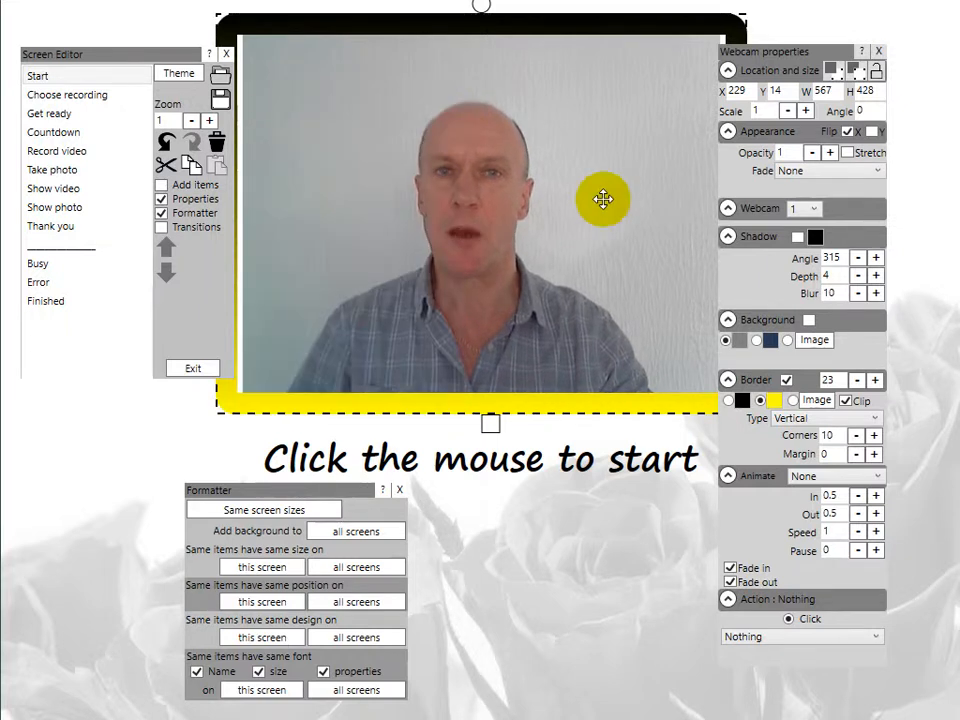
left_click(878, 50)
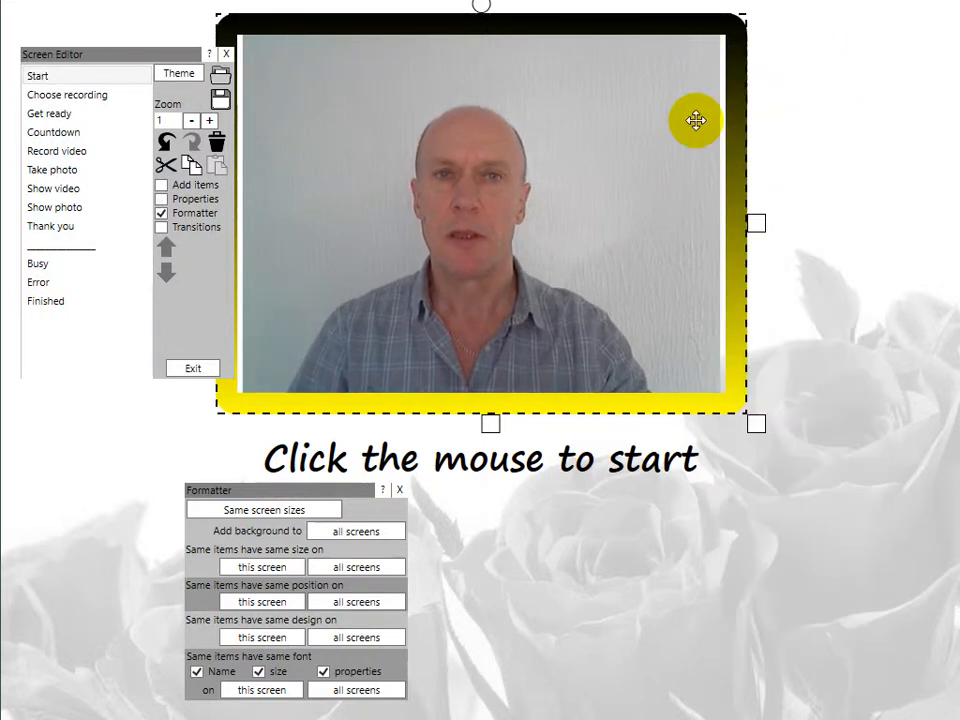
Compare the border with the Choose recording and Get ready screens, and apply the Start camera view's design to all screens.
left_click(105, 97)
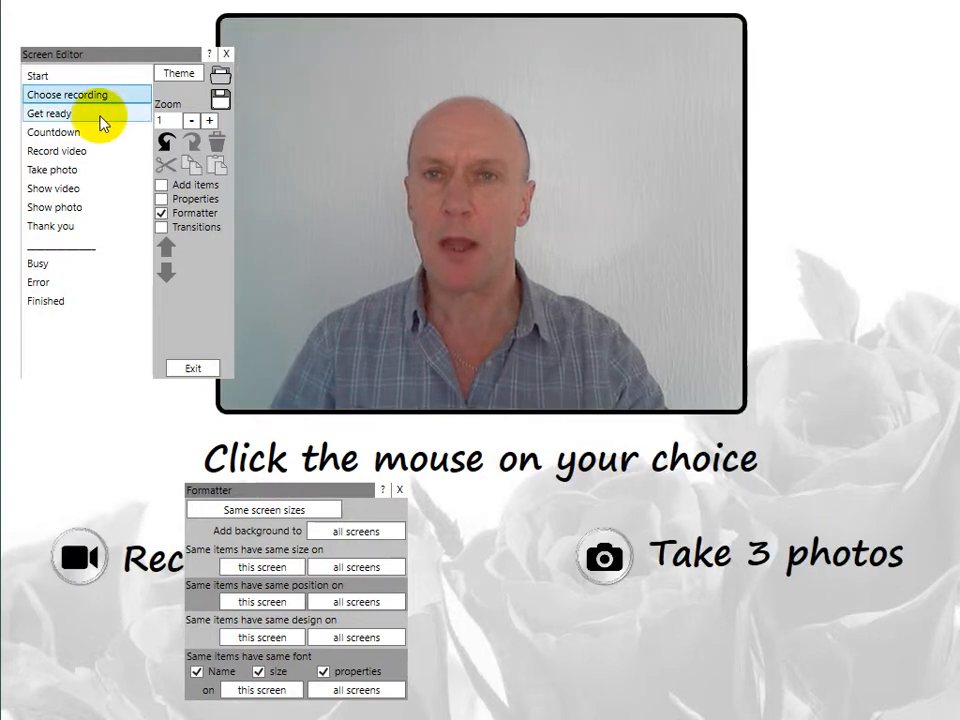
left_click(98, 117)
left_click(103, 96)
left_click(104, 77)
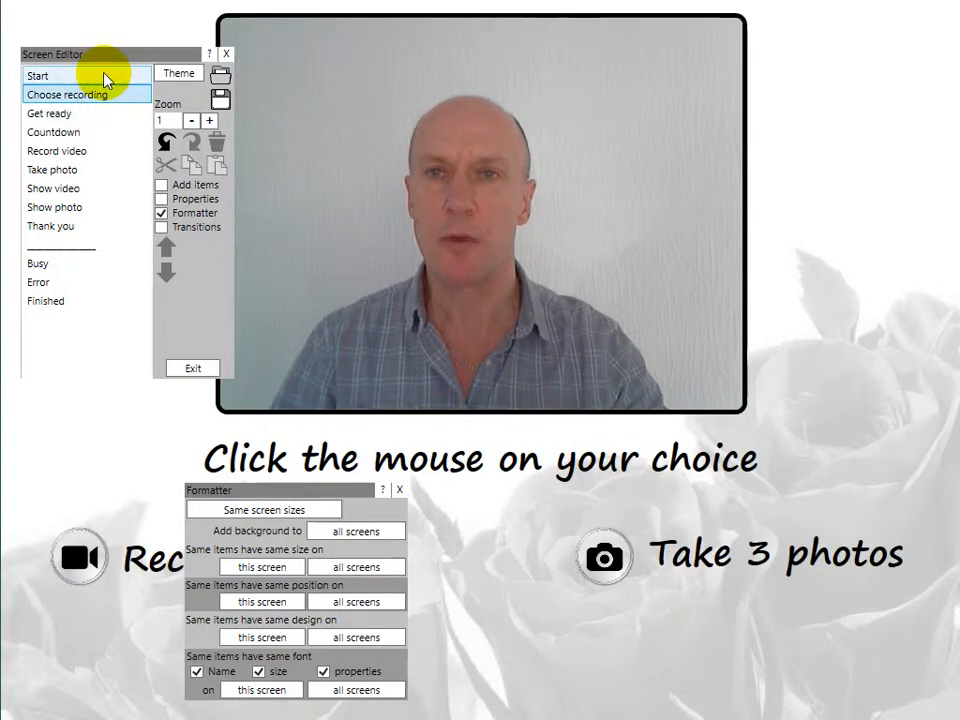
left_click(452, 131)
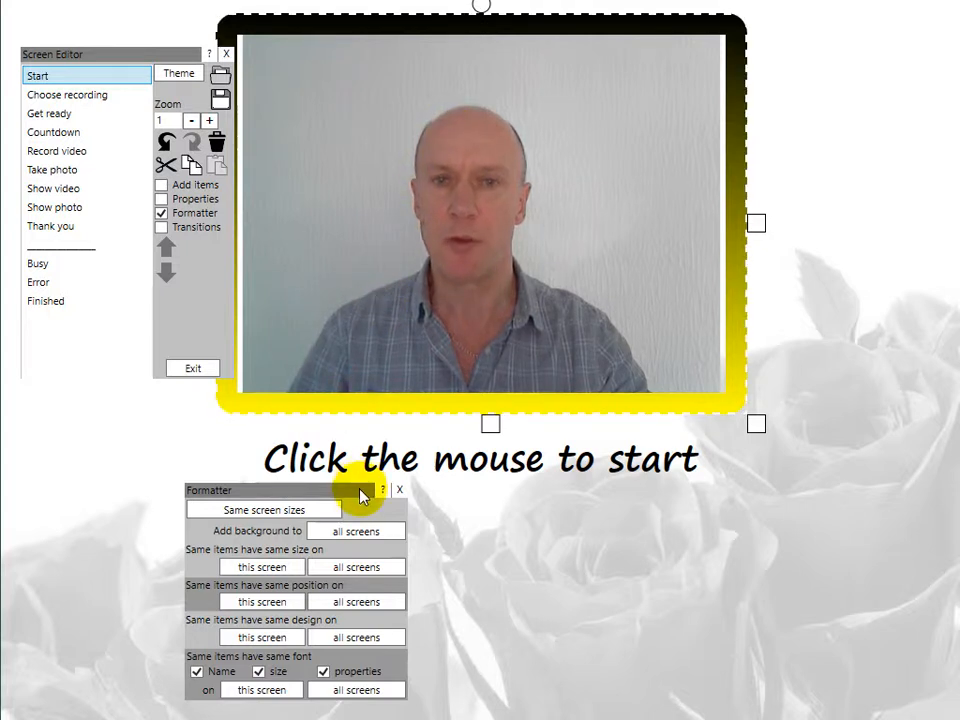
left_click_drag(365, 492, 518, 437)
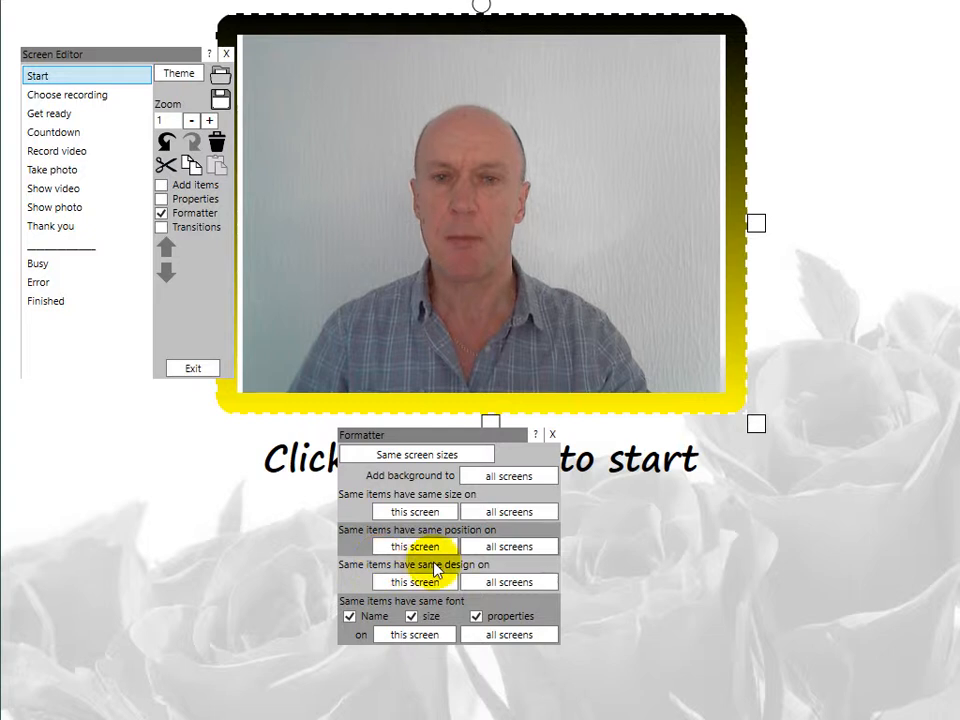
left_click(533, 584)
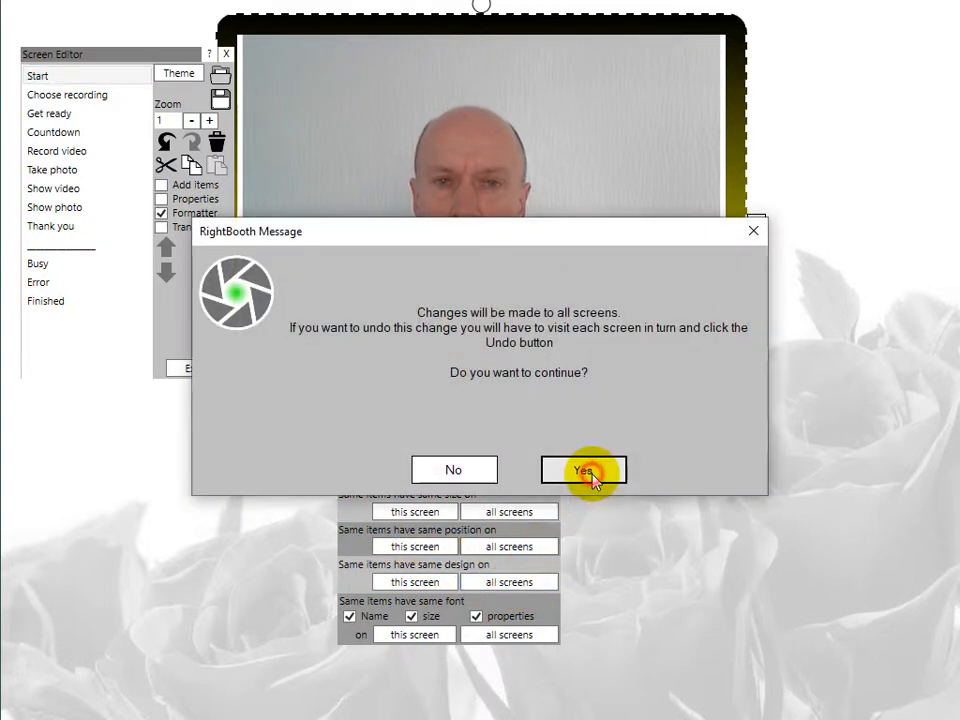
left_click(588, 472)
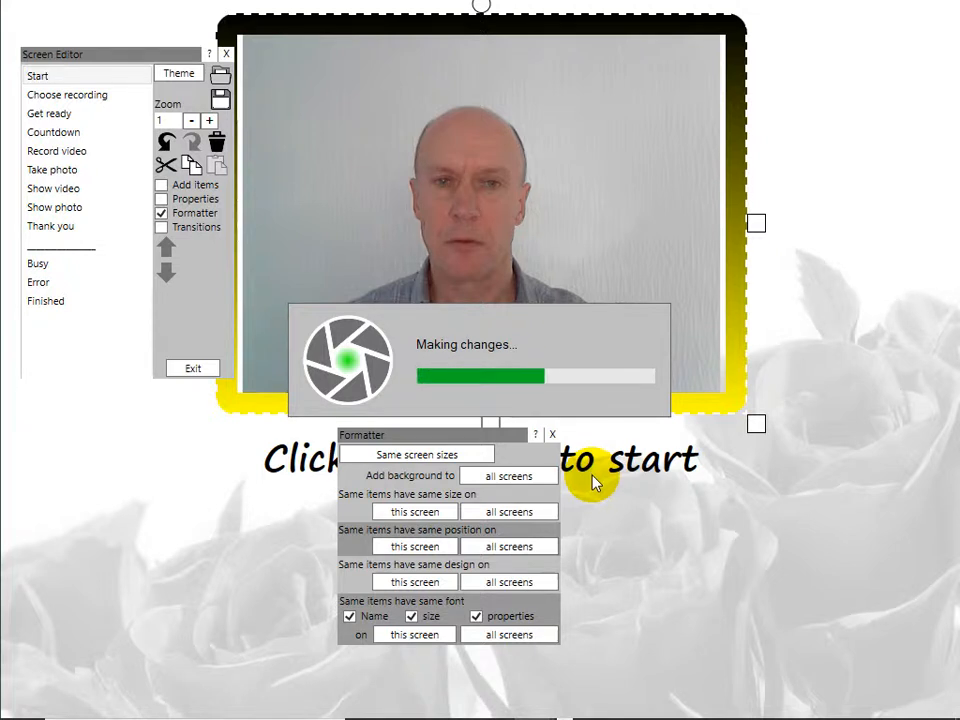
Check the camera view's border on the Choose recording, Get ready, Countdown and Record video screens and return to Start.
left_click(97, 100)
left_click(84, 115)
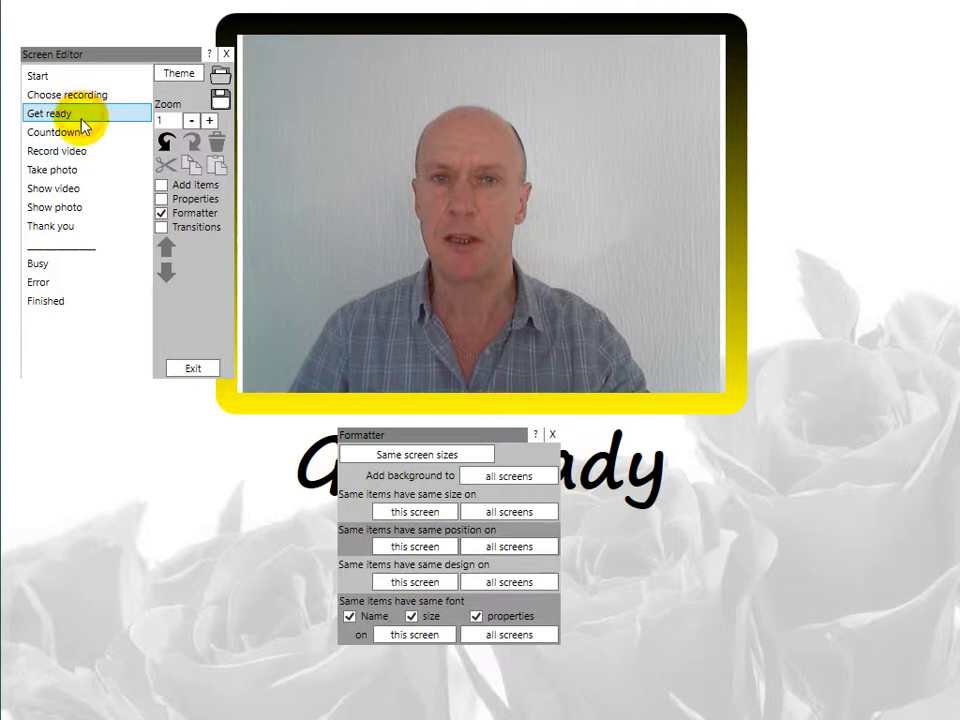
left_click(80, 137)
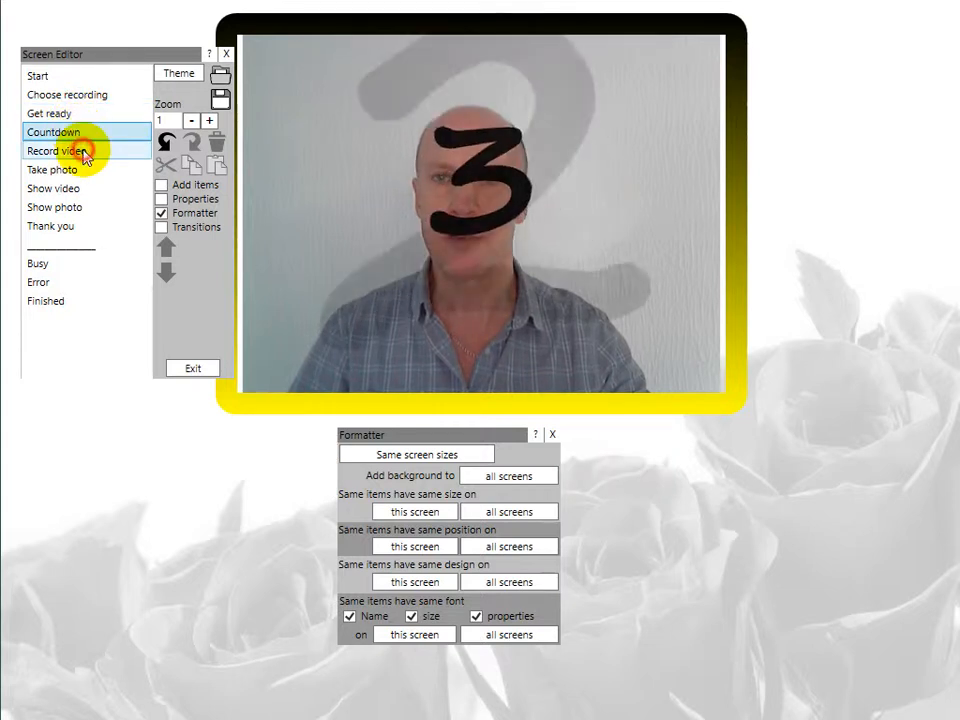
left_click(77, 149)
left_click(95, 78)
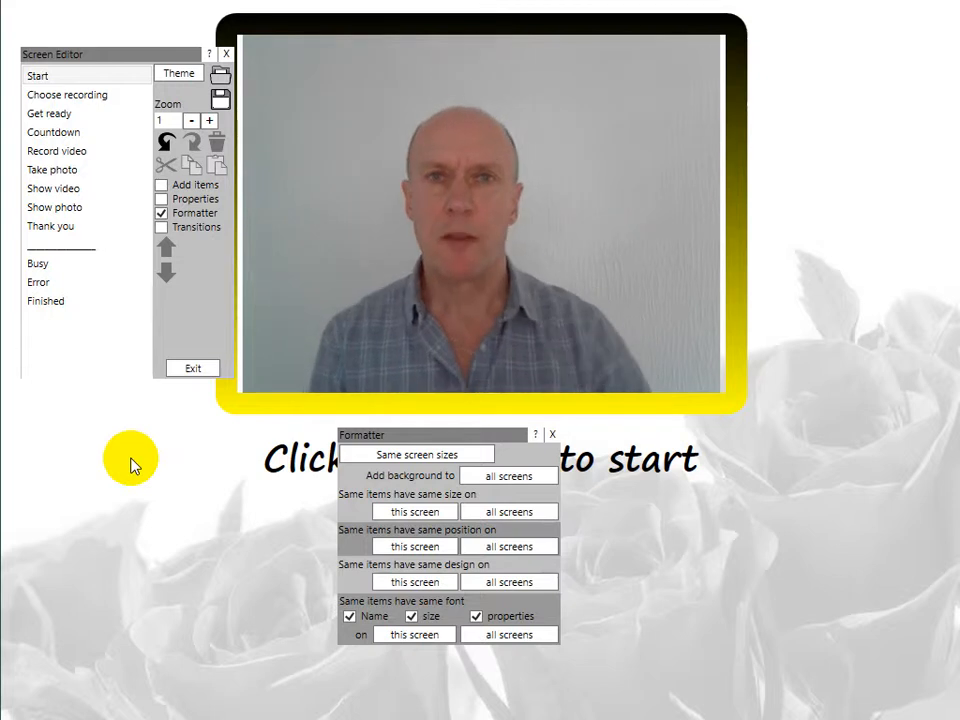
Change the image of the Record a video button on the Choose recording screen to the glossy blue rounded square.
left_click(103, 96)
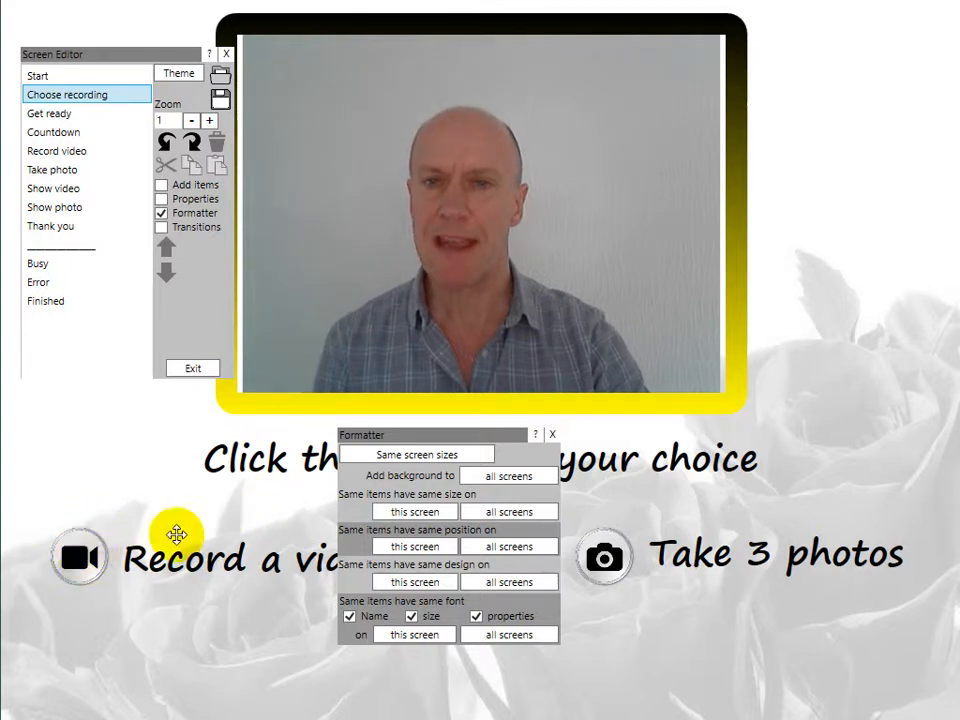
left_click(88, 562)
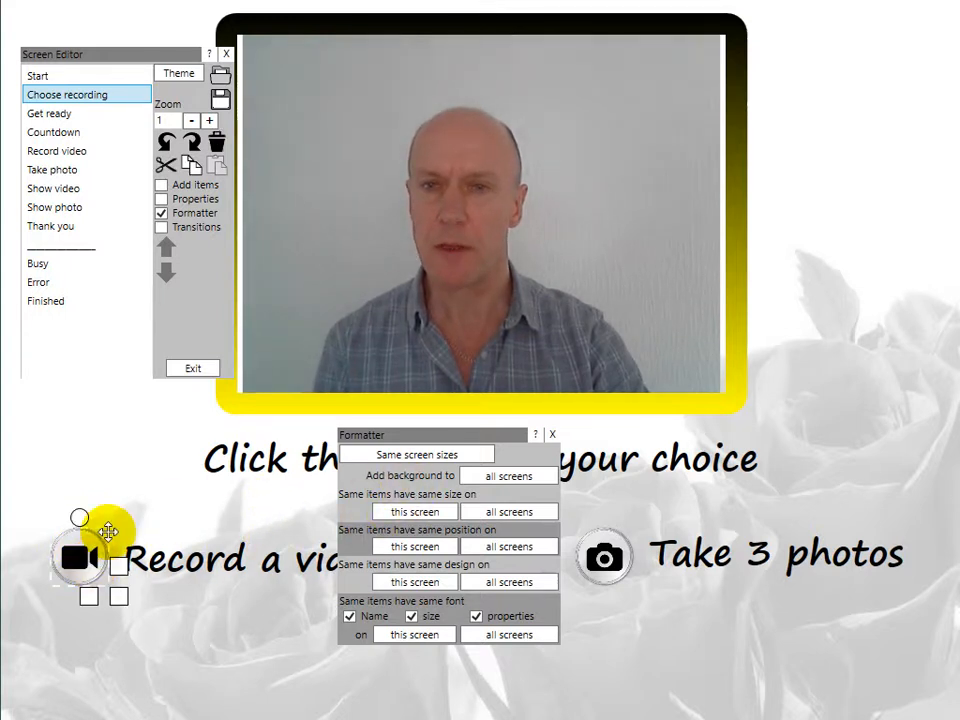
left_click(162, 198)
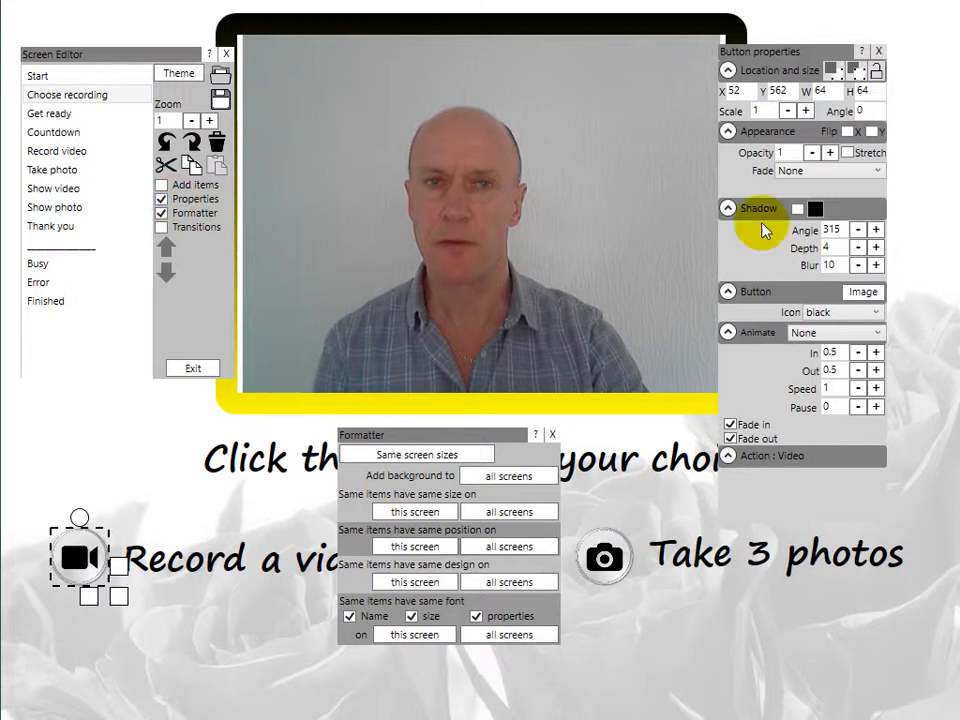
left_click(876, 291)
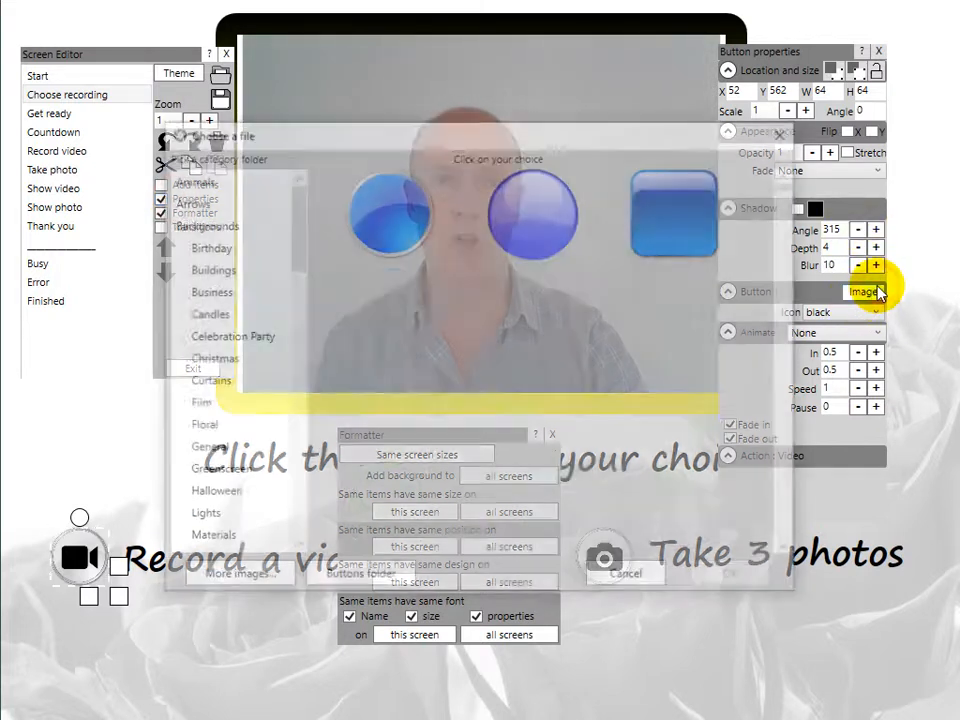
left_click(672, 206)
left_click(737, 575)
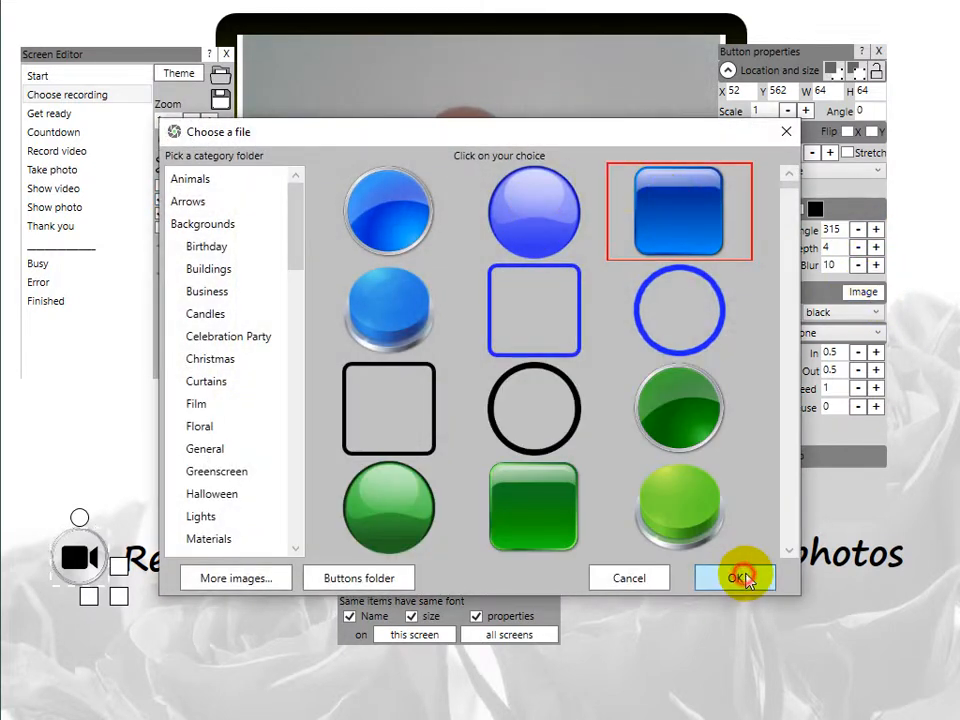
Set the video button's icon to white, enlarge it to about 110 by 86 and place it at about X 19, Y 554.
left_click(879, 314)
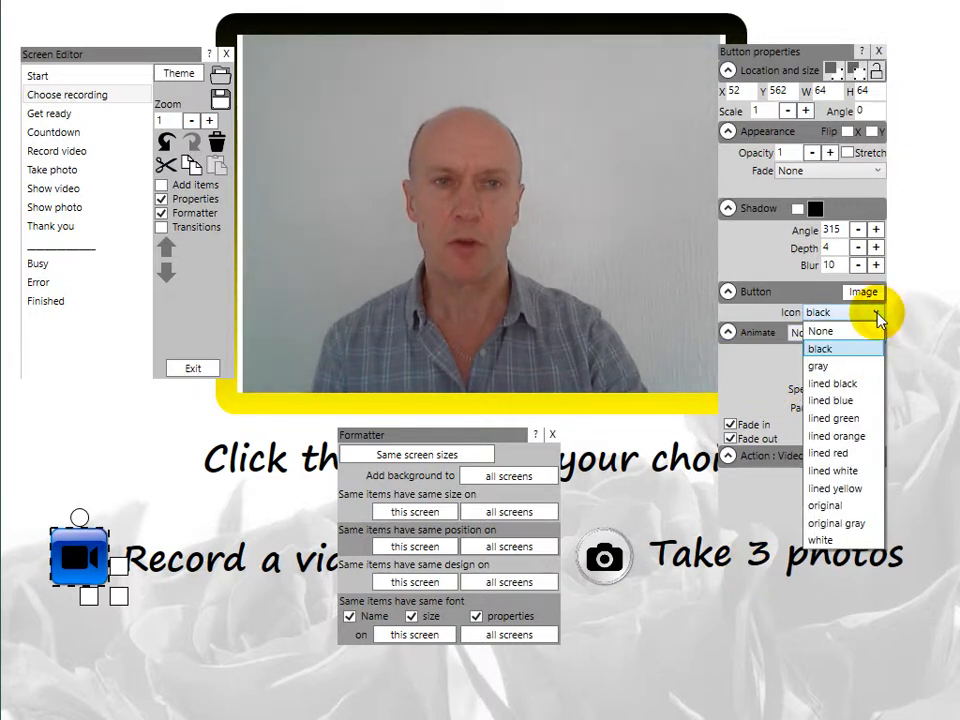
left_click(864, 545)
left_click_drag(120, 596, 145, 607)
left_click_drag(118, 568, 96, 572)
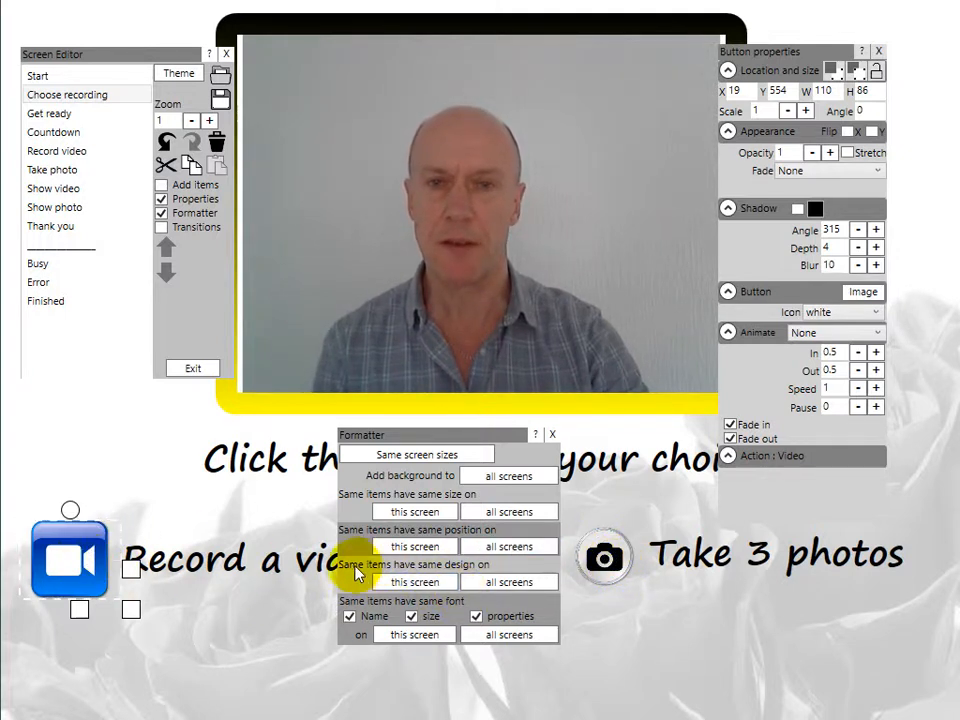
Apply the video button's design and size to this screen, move the photo button to about X 584, Y 553, and close the Formatter.
left_click(416, 582)
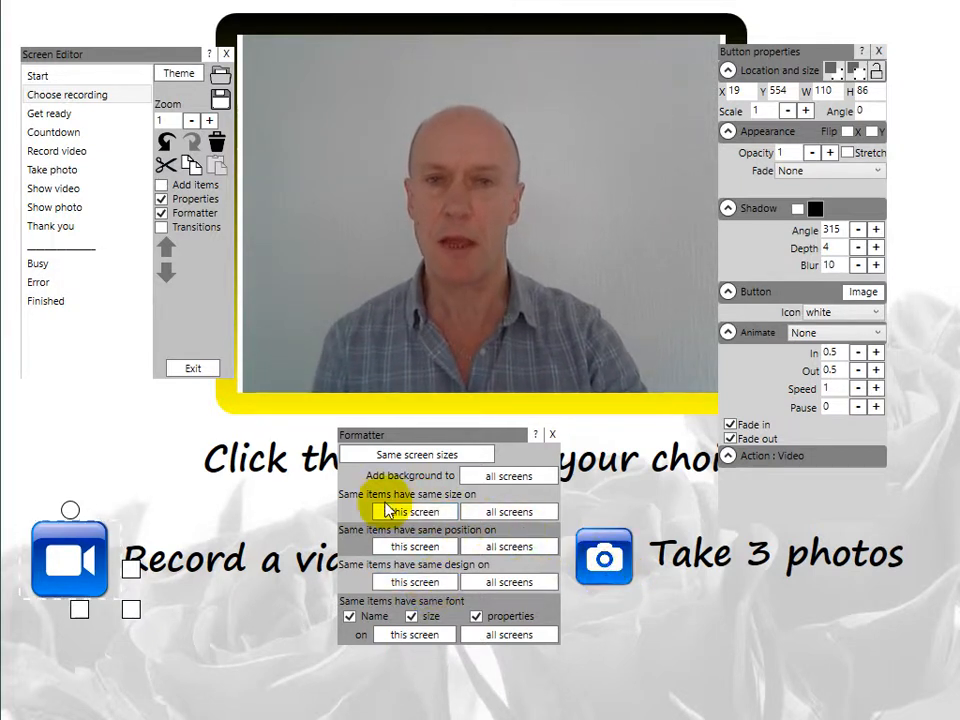
left_click(449, 520)
left_click_drag(636, 572, 610, 571)
left_click(553, 437)
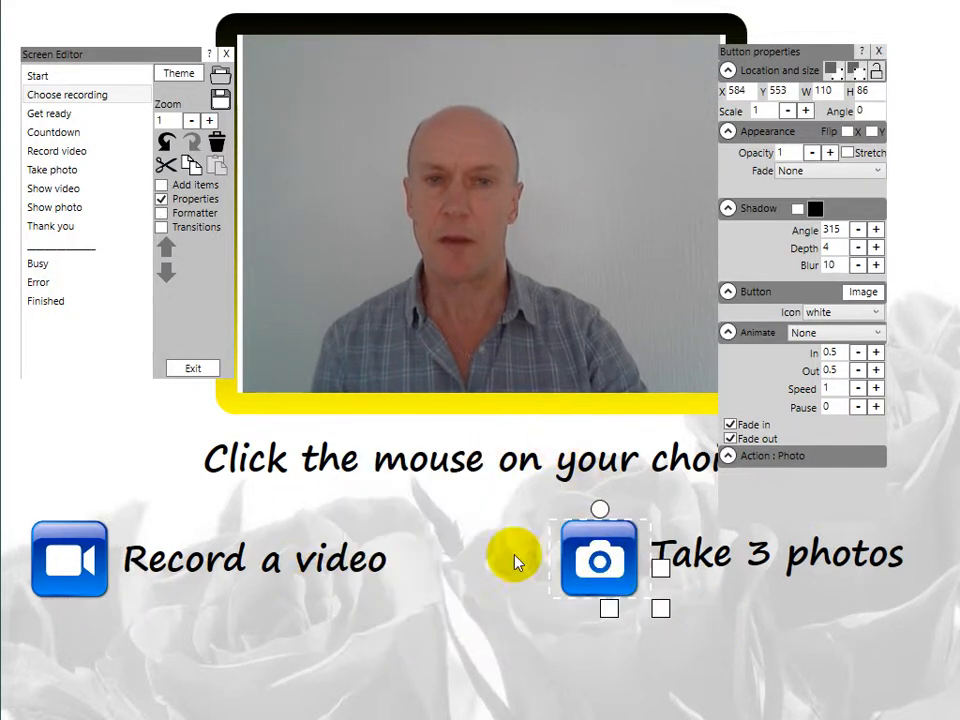